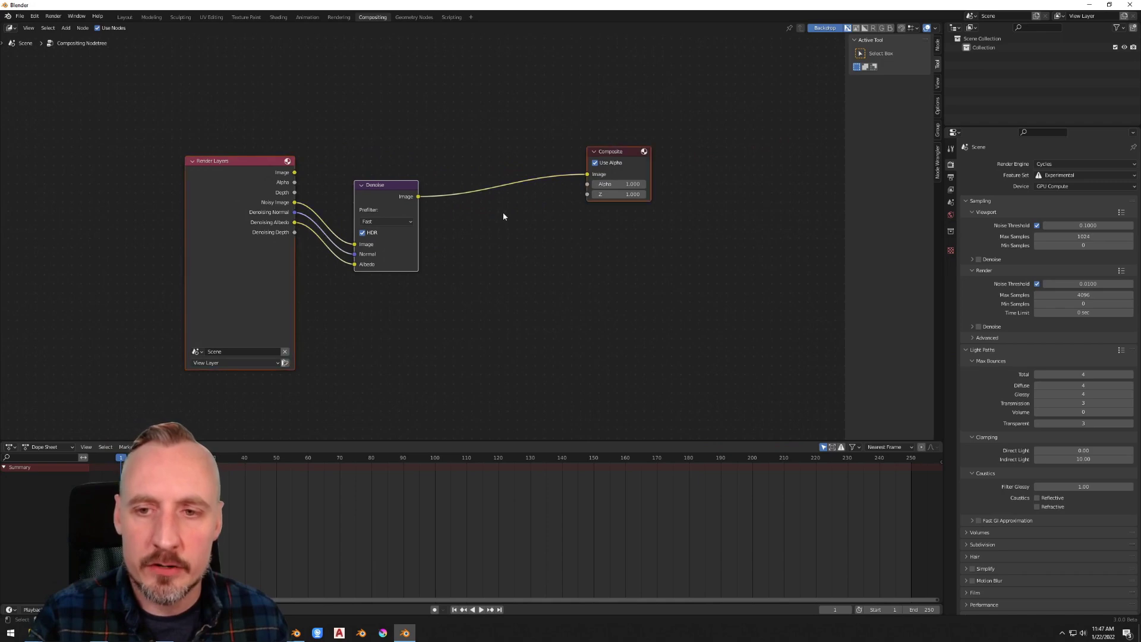
- Delete the existing compositing nodes and place a new Image node in the empty node tree
key("x")
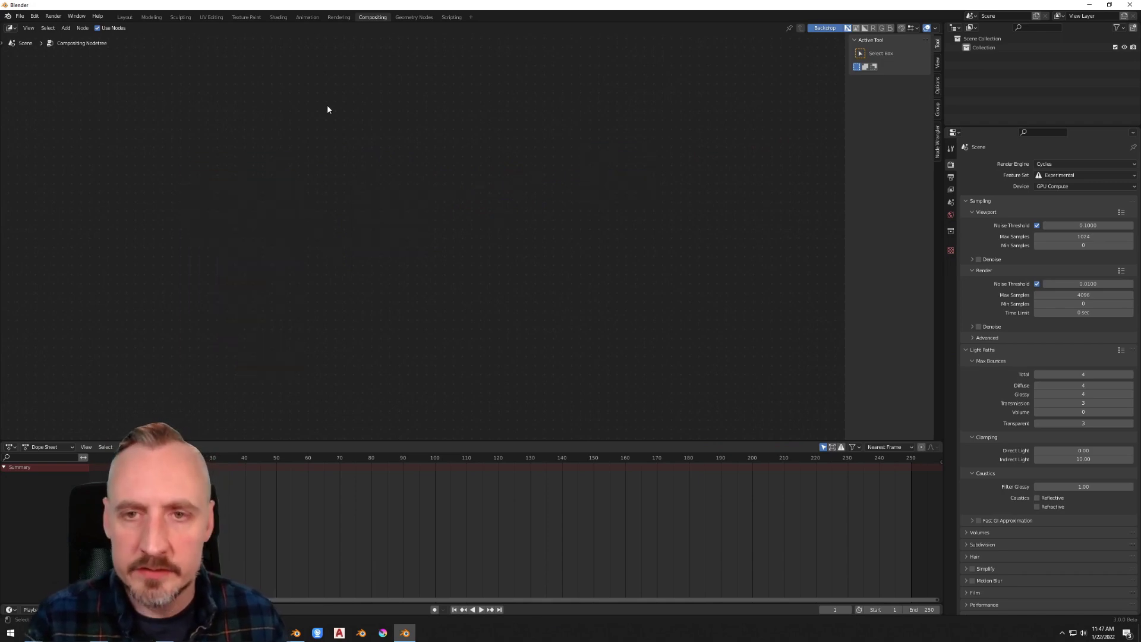
key("shift+a")
left_click(318, 134)
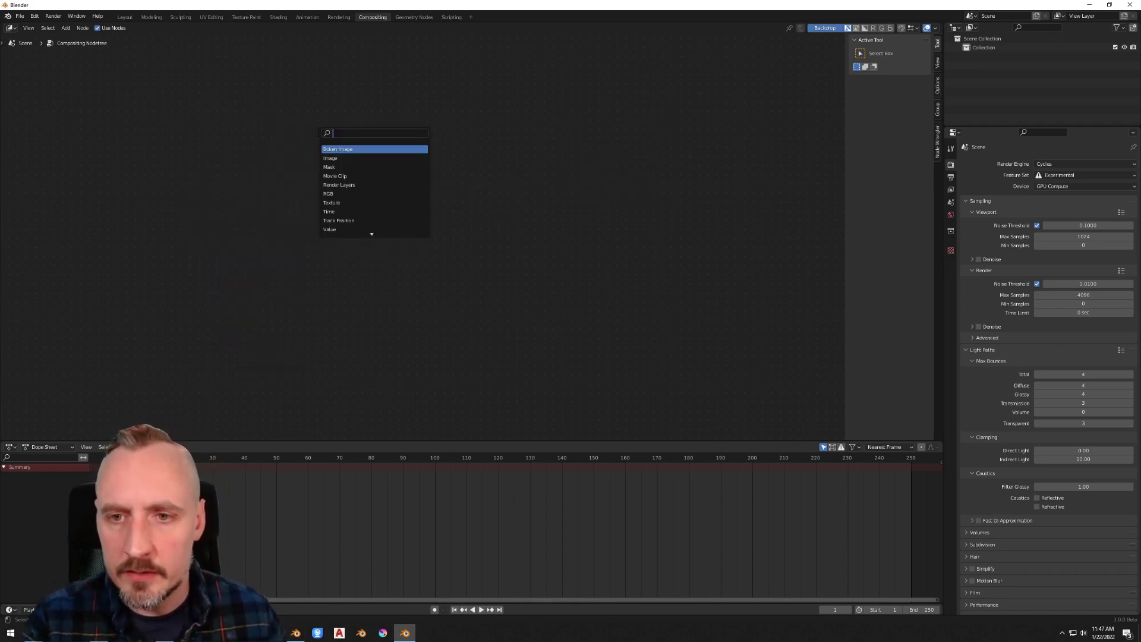
left_click(340, 157)
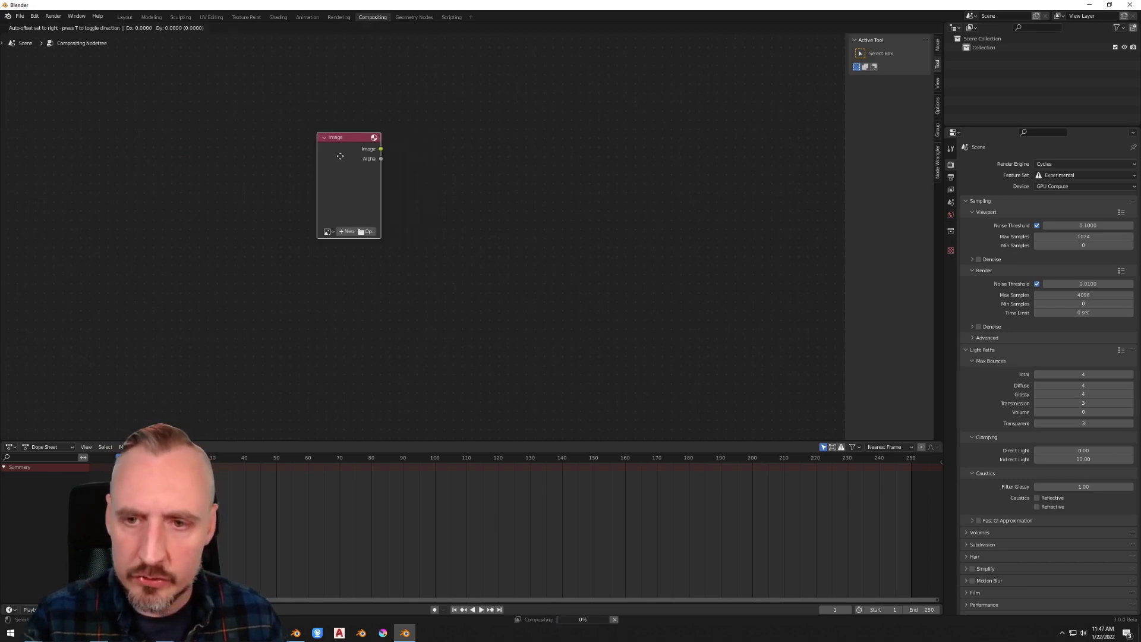
left_click(180, 168)
- Load the vecteezy gamer green screen video from the Green Screen Footage folder into the Image node
left_click(208, 243)
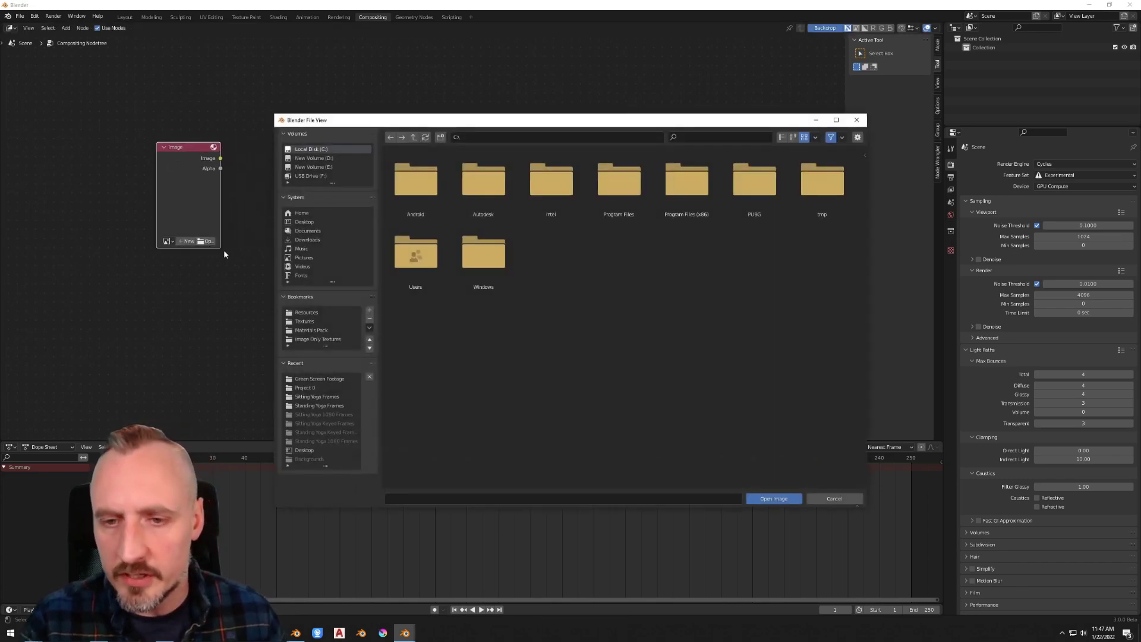
left_click(305, 313)
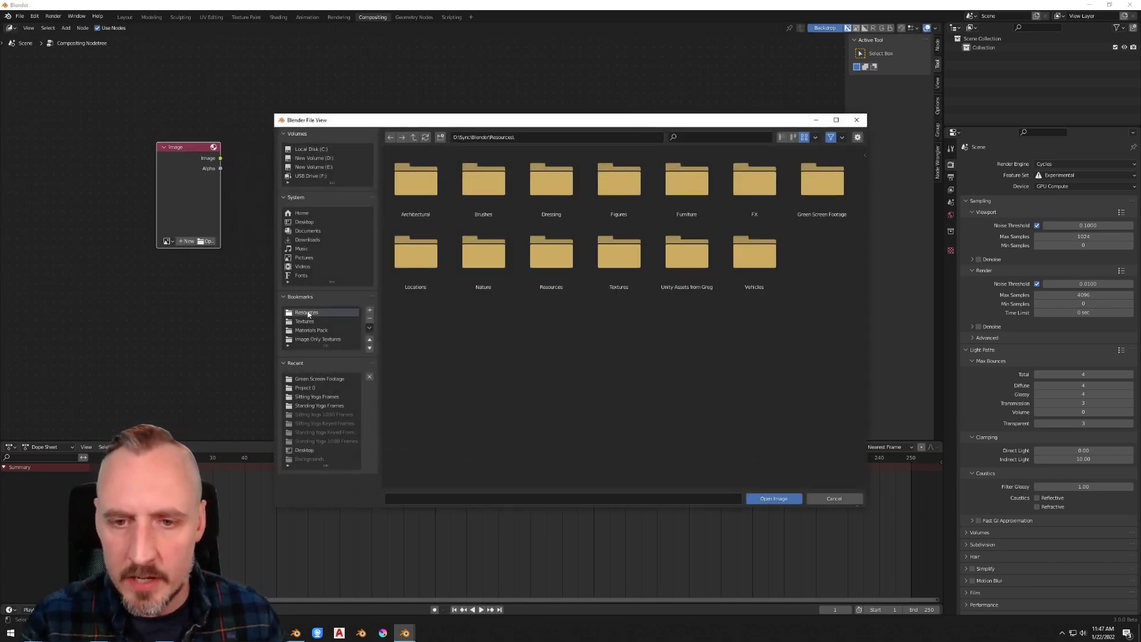
left_click(321, 380)
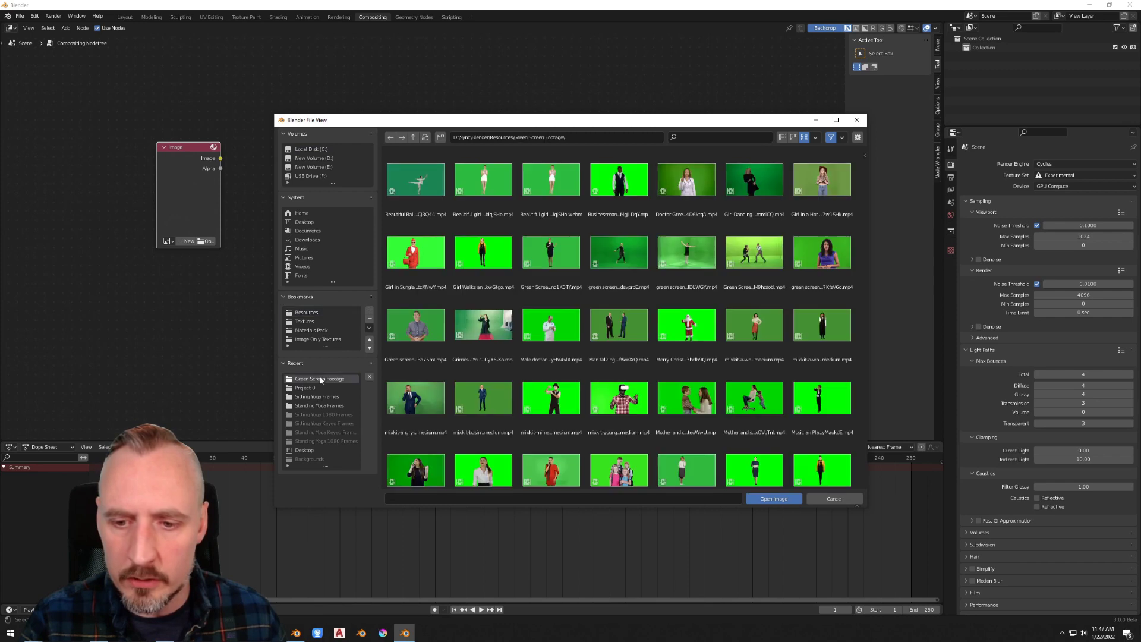
double_click(742, 266)
- Add a Keying node beside the video node and connect the video's Image output to its Image input
key("shift+a")
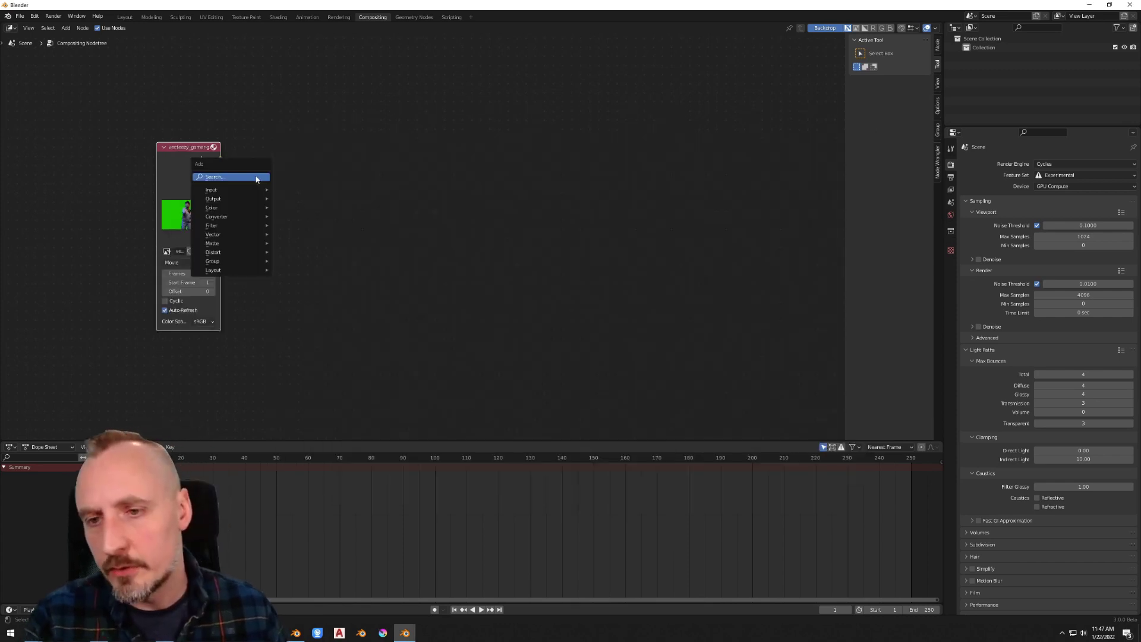
left_click(251, 177)
type("key")
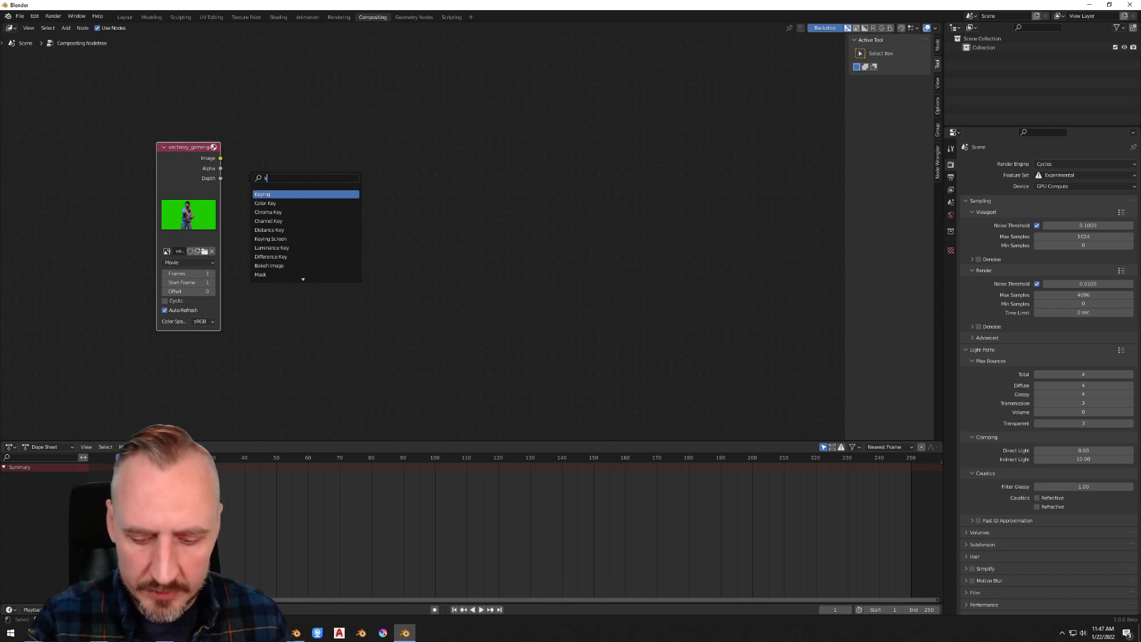
left_click(285, 193)
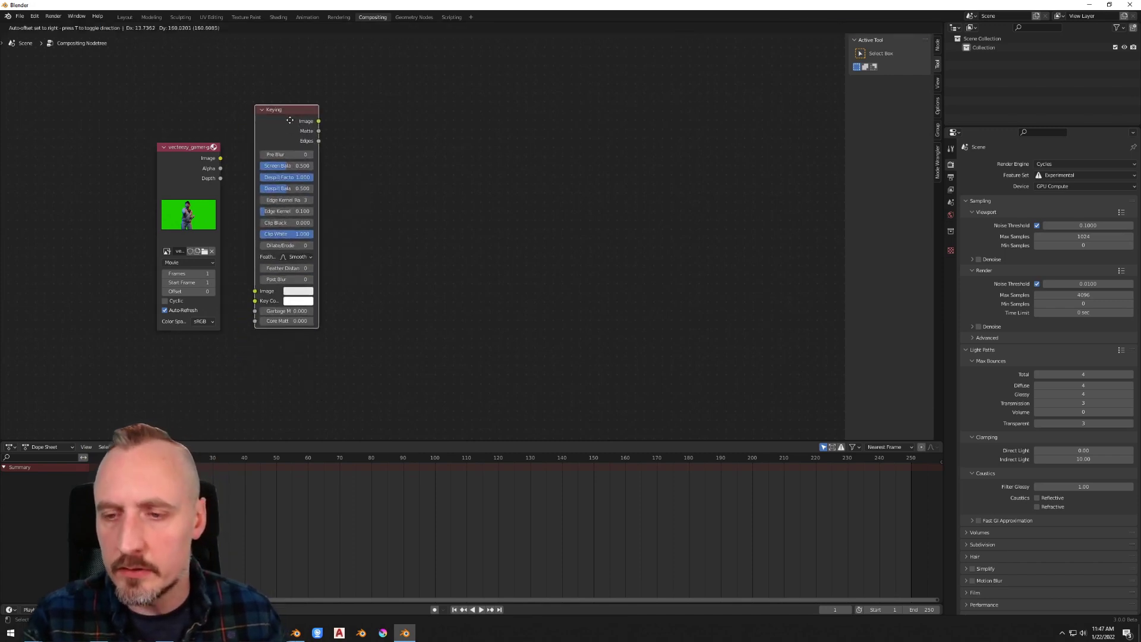
left_click(295, 146)
left_click_drag(221, 159, 255, 292)
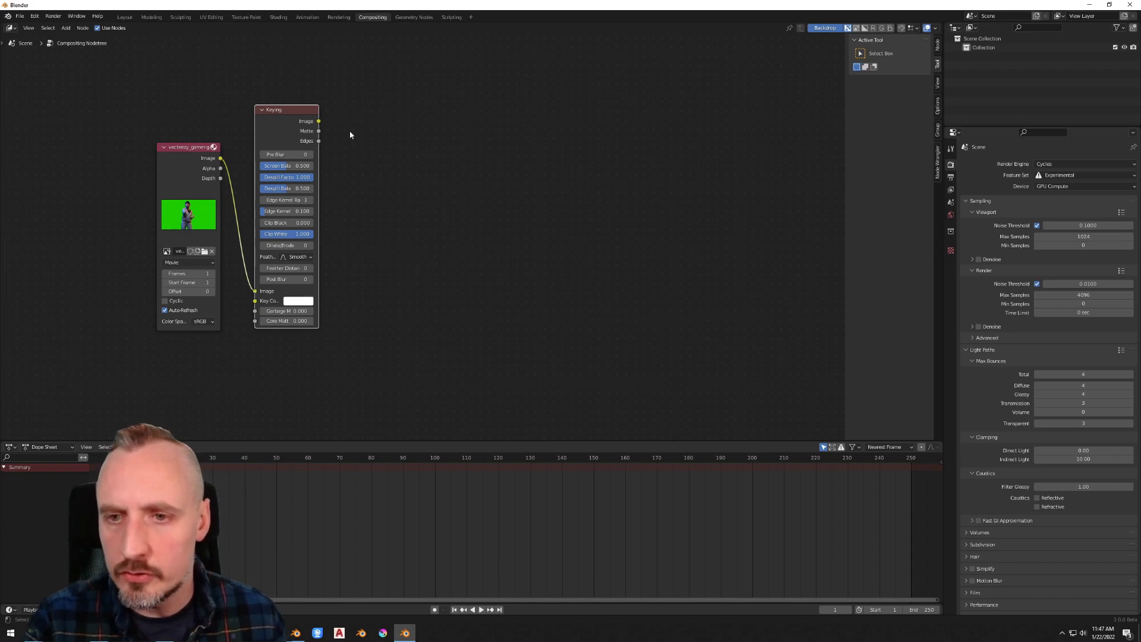
- Add an Alpha Convert node and connect the Keying node's Image output to its Image input
key("shift+a")
type("a")
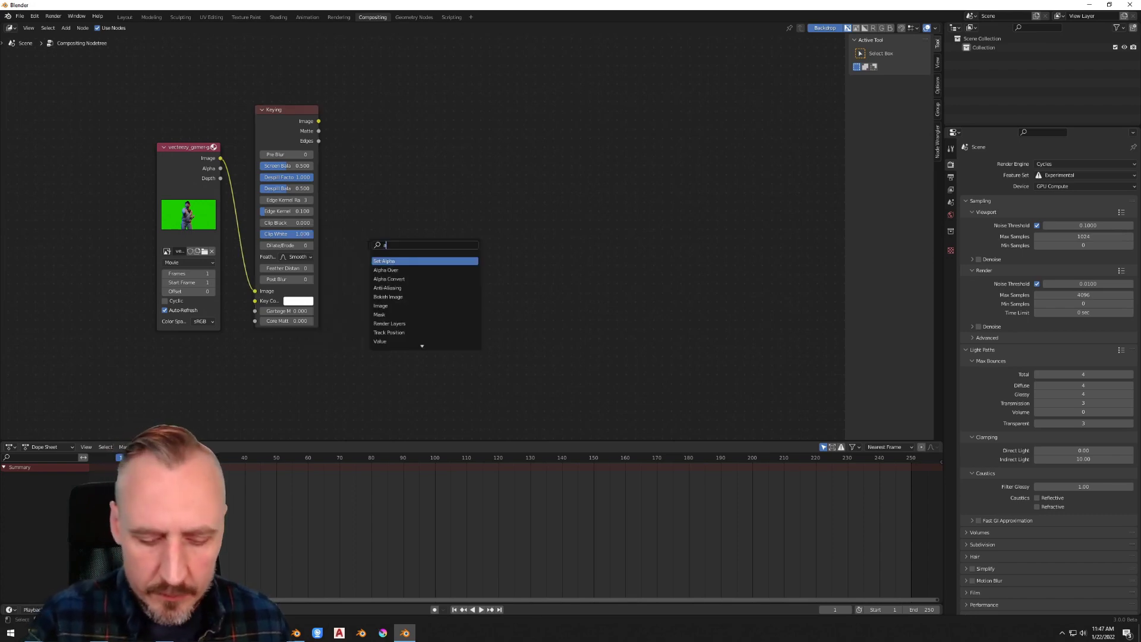
key("Down")
key("Down")
key("Return")
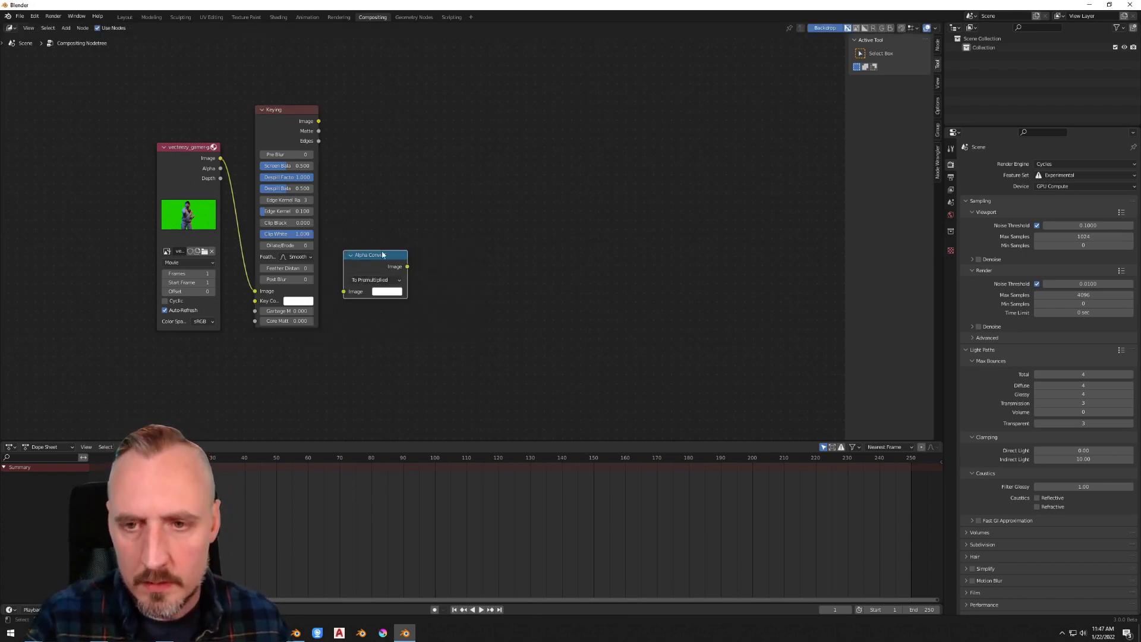
left_click_drag(319, 123, 342, 291)
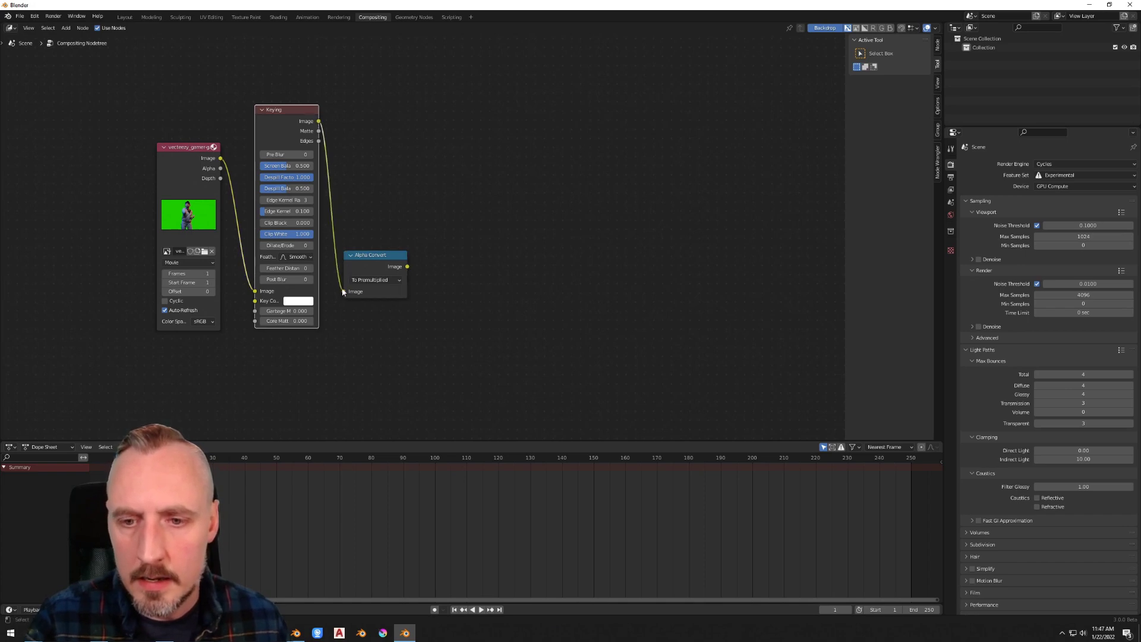
- Add a Composite node and connect the Alpha Convert node's Image output to its Image input
key("shift+a")
type("c")
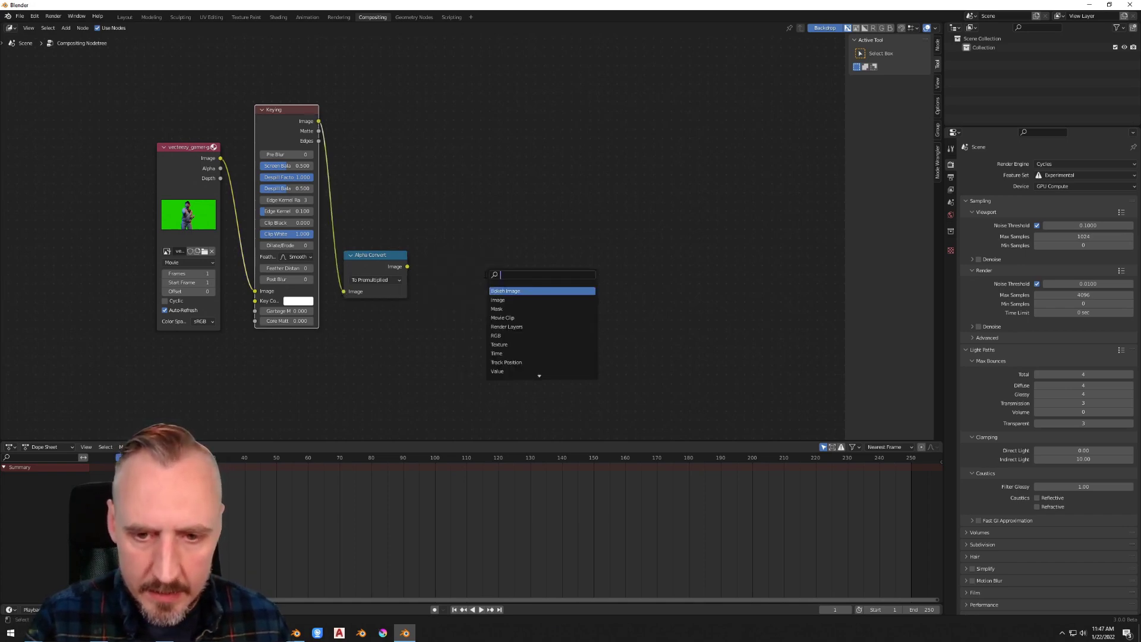
type("ompo")
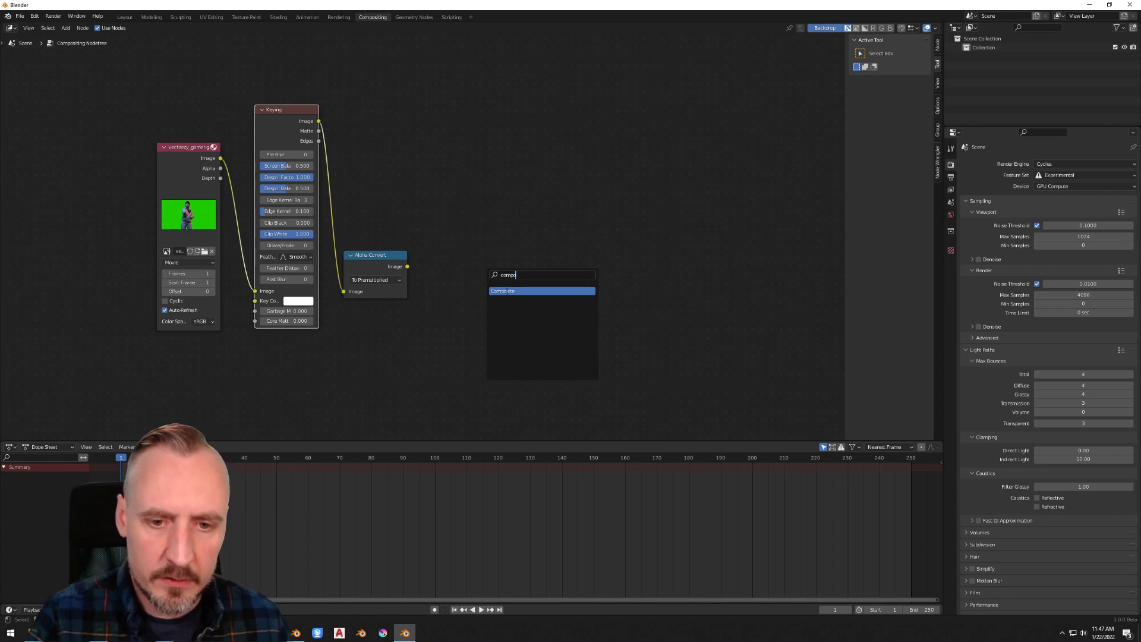
key("Return")
left_click(569, 296)
left_click_drag(408, 267, 563, 318)
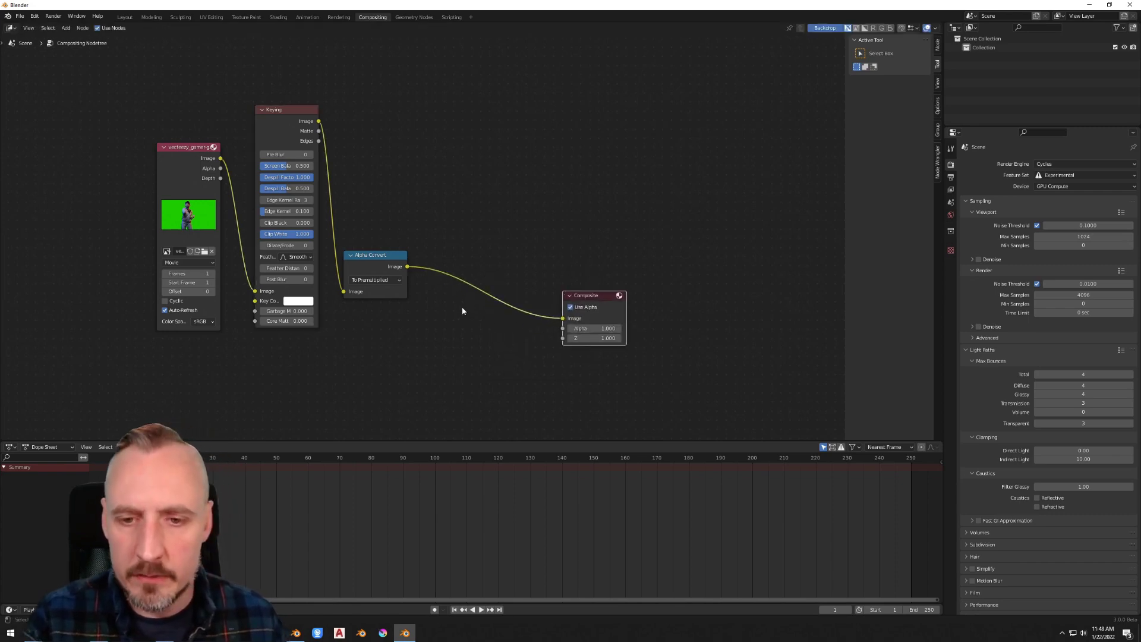
- Add a Viewer node above the Composite node and feed it the Alpha Convert node's Image output
key("shift+a")
type("v")
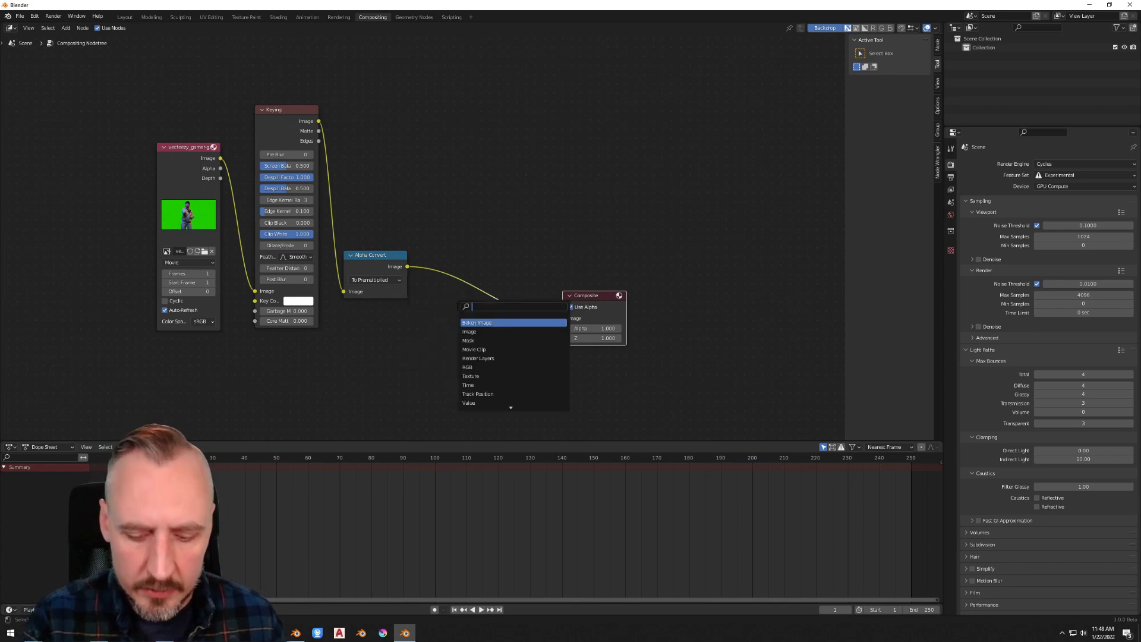
type("iewer")
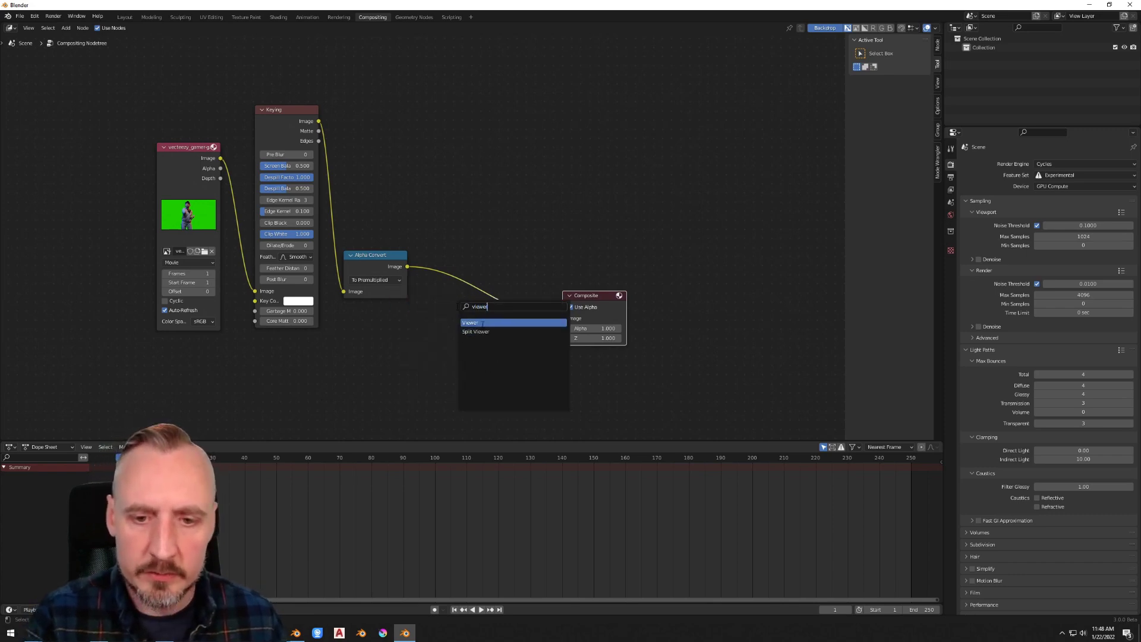
key("Return")
left_click(591, 247)
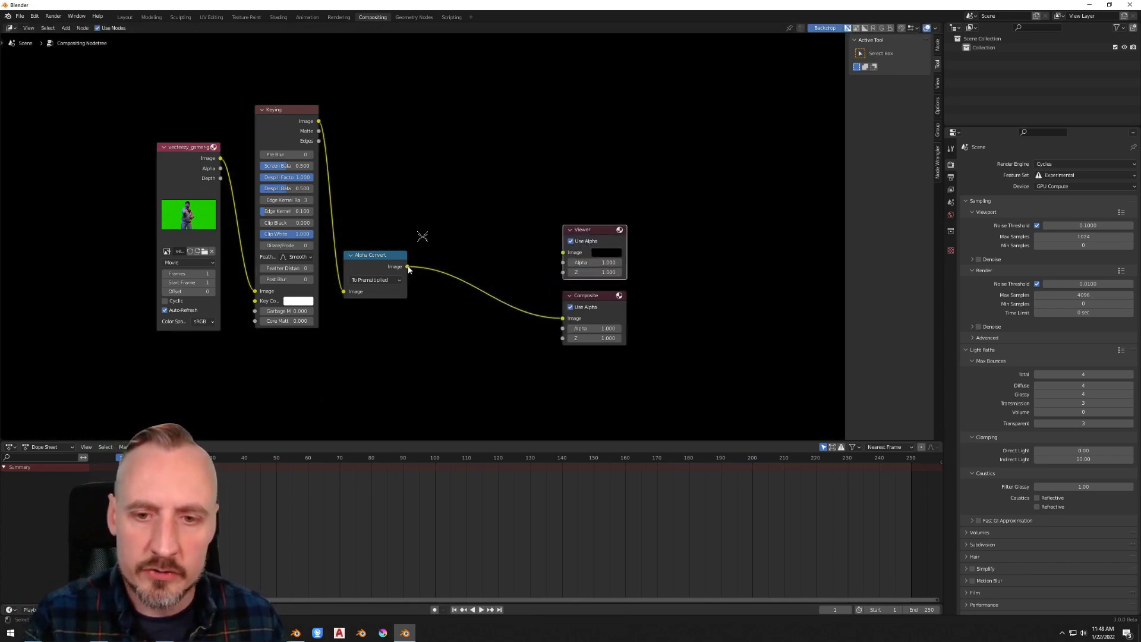
left_click_drag(407, 266, 564, 252)
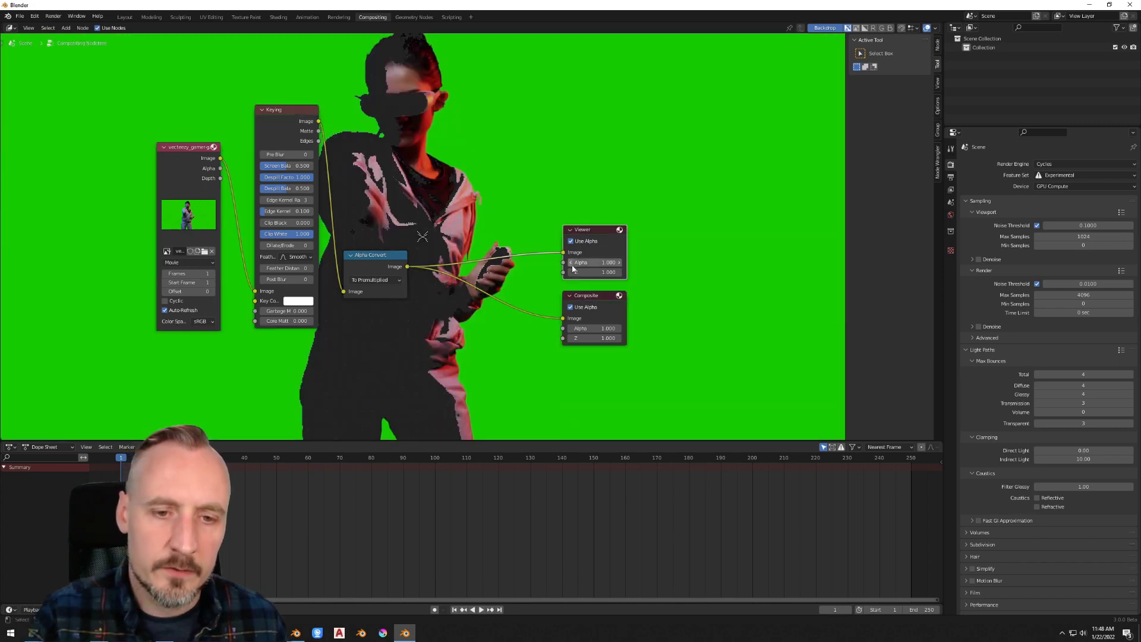
- Examine the whole video frame in the backdrop, resizing and shifting it behind the nodes
key("v")
key("v")
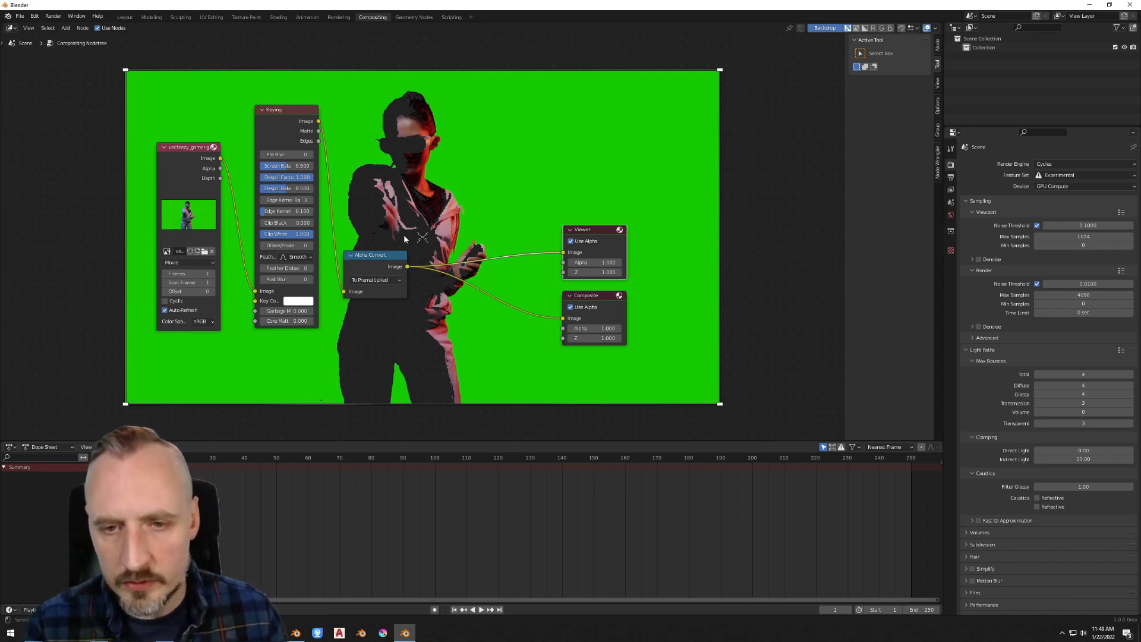
key("v")
key("v")
key("v")
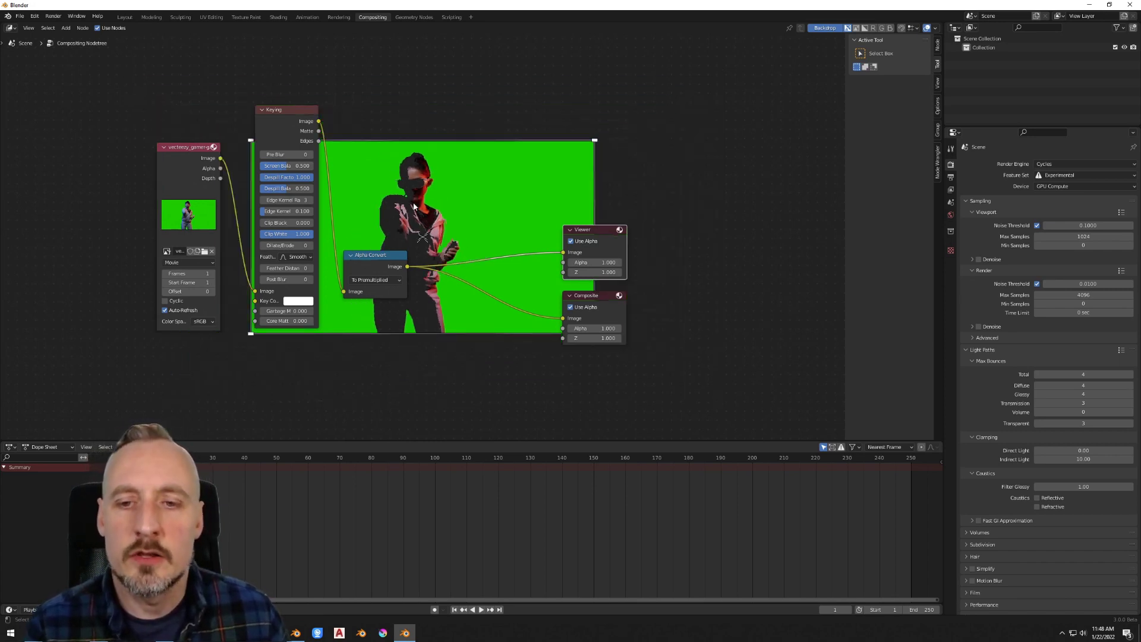
key("alt+v")
key("alt+v")
key("alt+v")
key("alt+v")
middle_click_drag(454, 179, 502, 166, "alt")
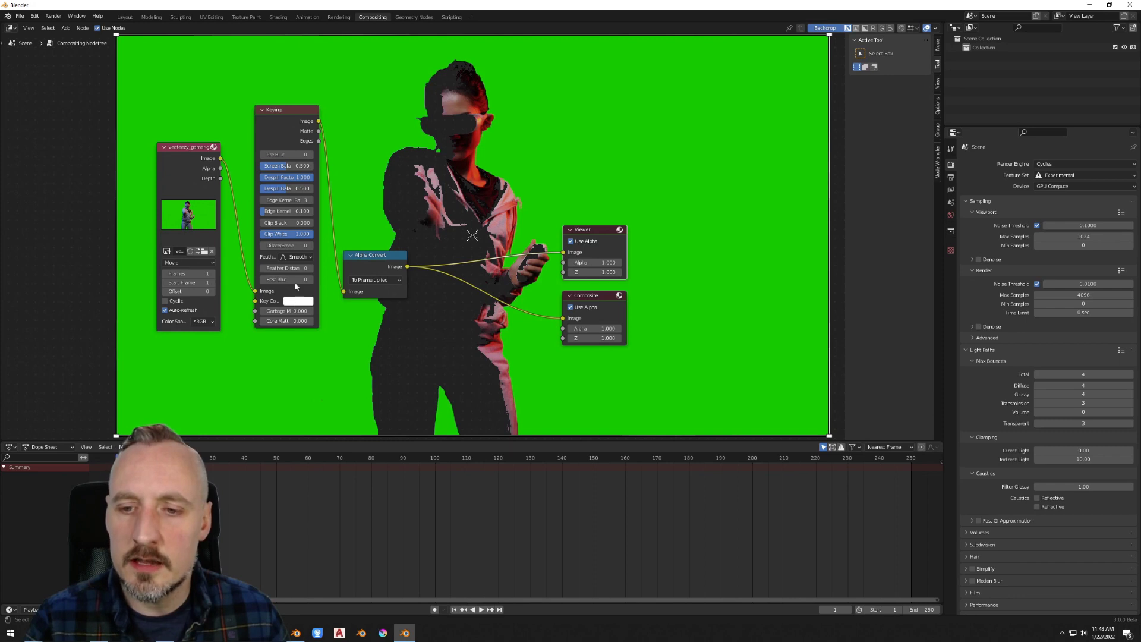
- Widen the Keying node and set its Key Color by sampling the green screen in the backdrop
left_click_drag(318, 249, 336, 241)
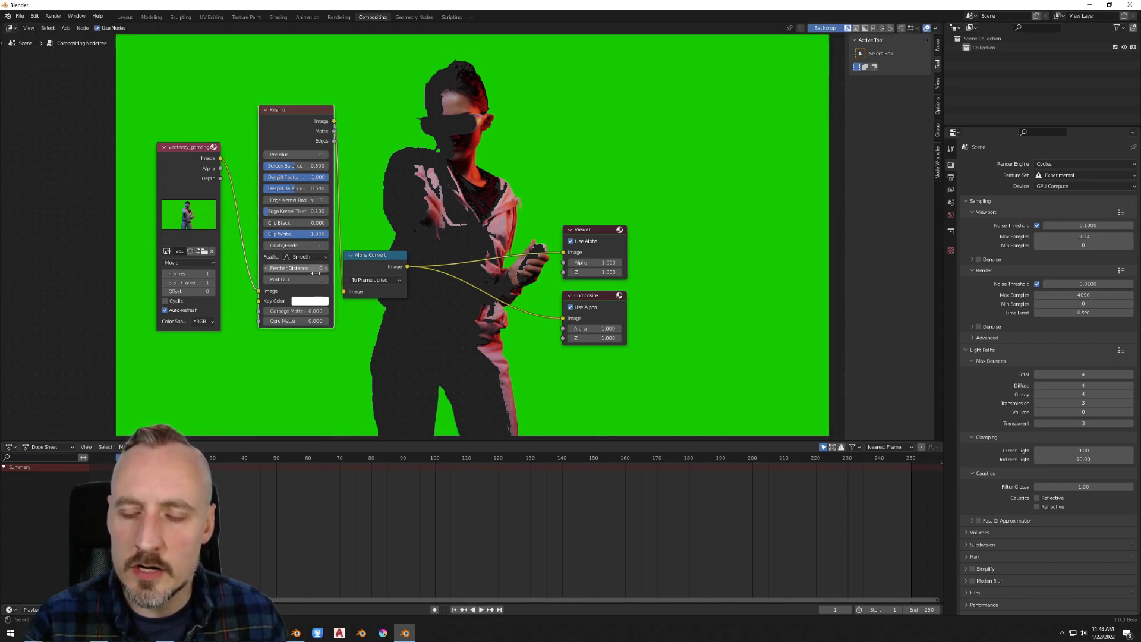
left_click(305, 301)
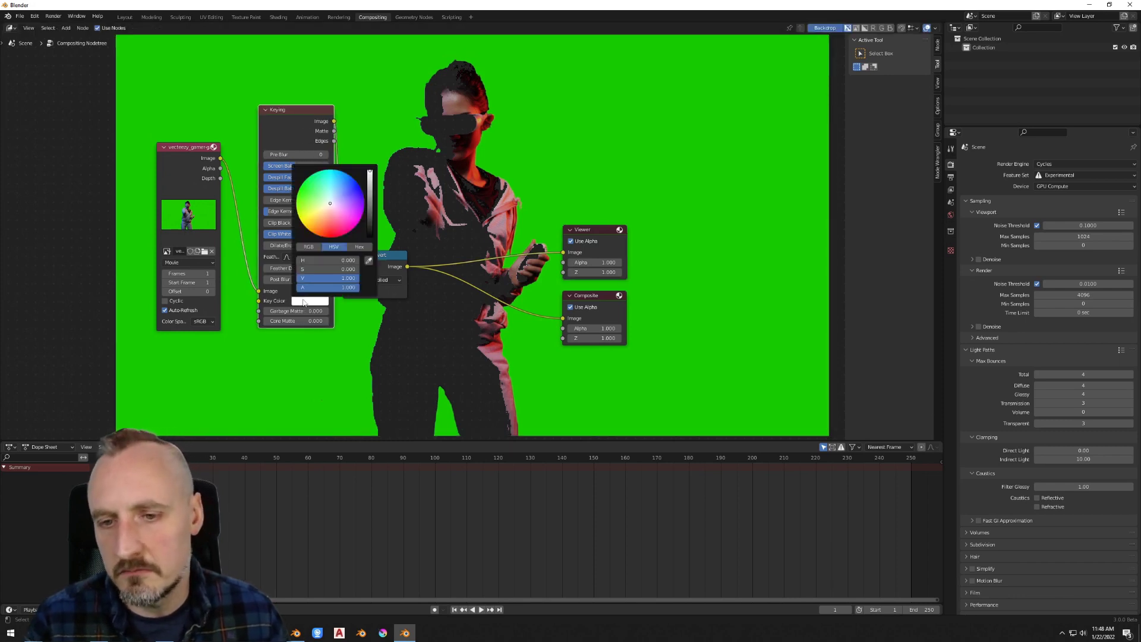
left_click(369, 262)
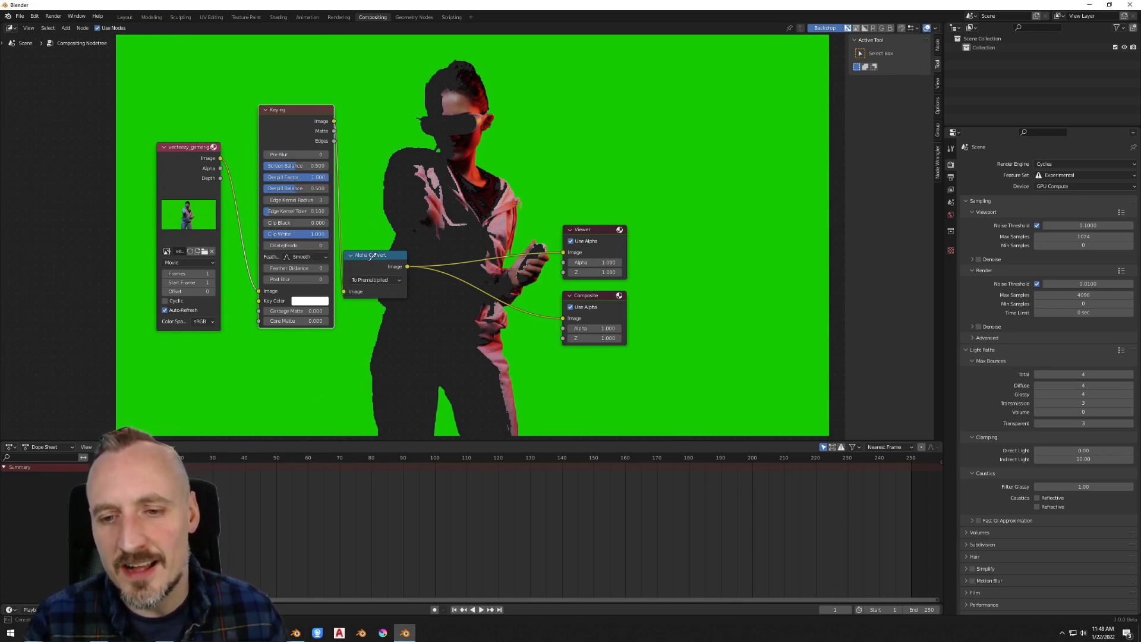
left_click(353, 331)
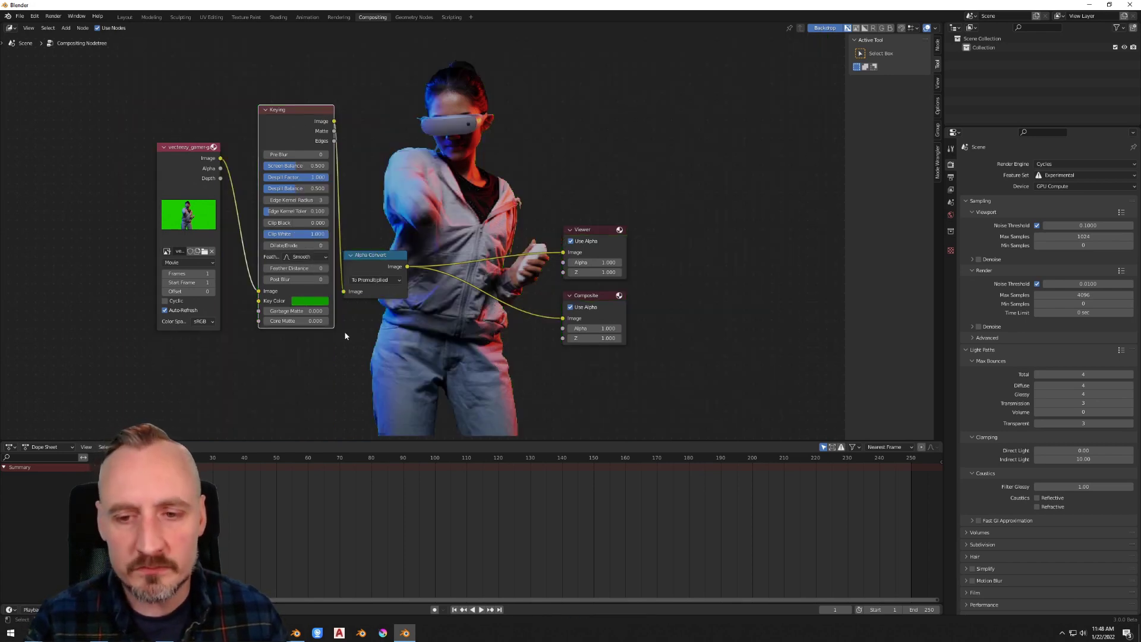
- Try a muted pink Key Color on the Keying node, chosen from the colour wheel
left_click(307, 304)
left_click(339, 221)
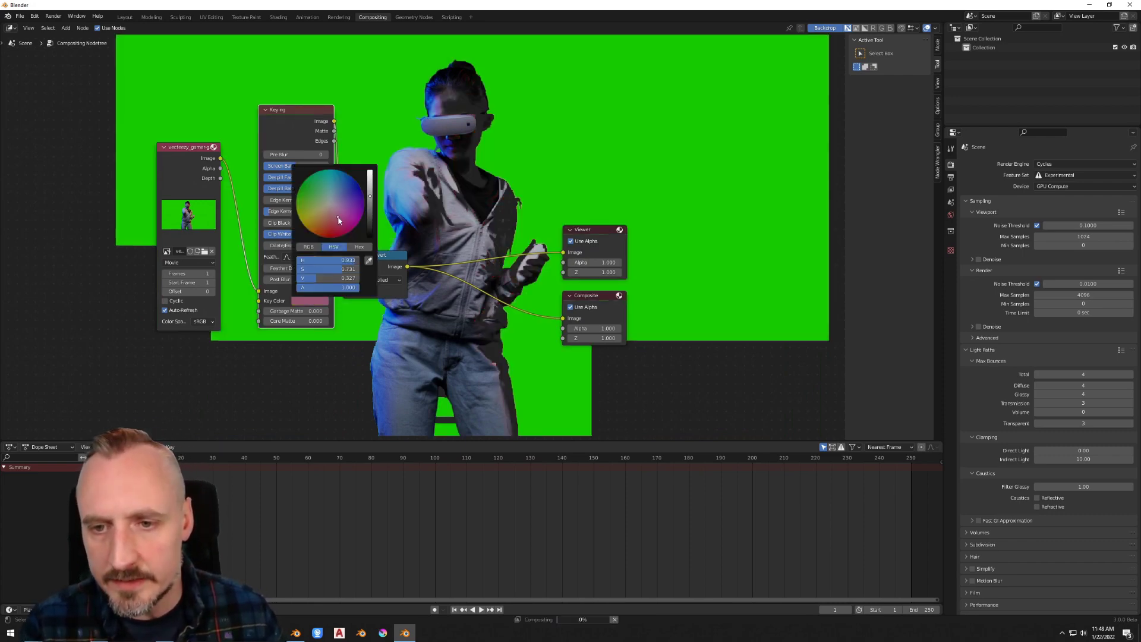
key("v")
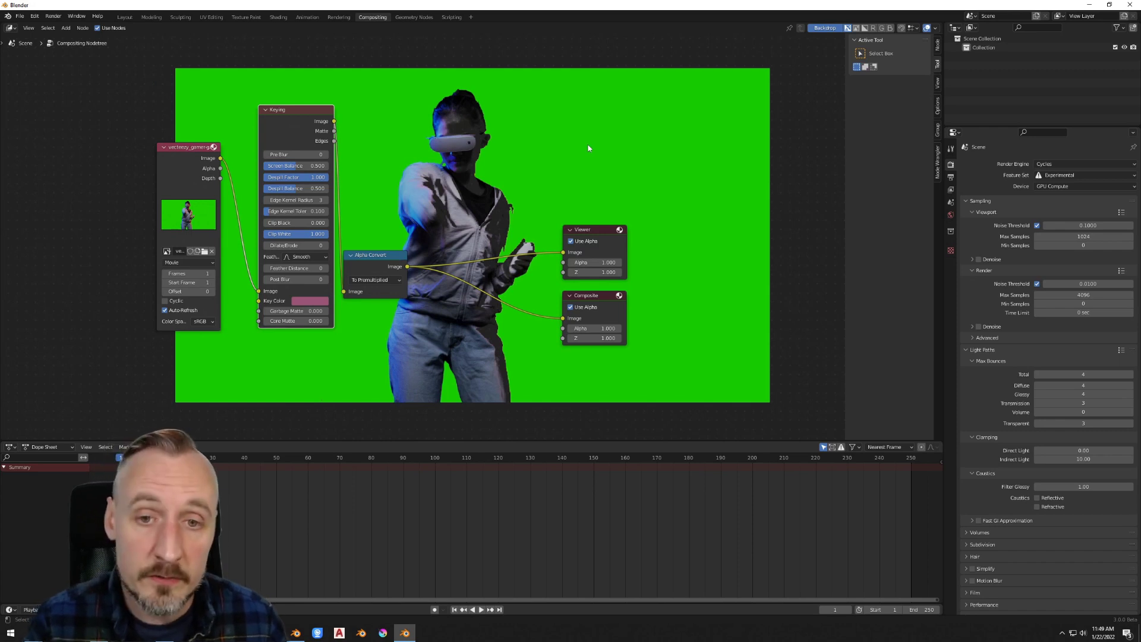
left_click(307, 303)
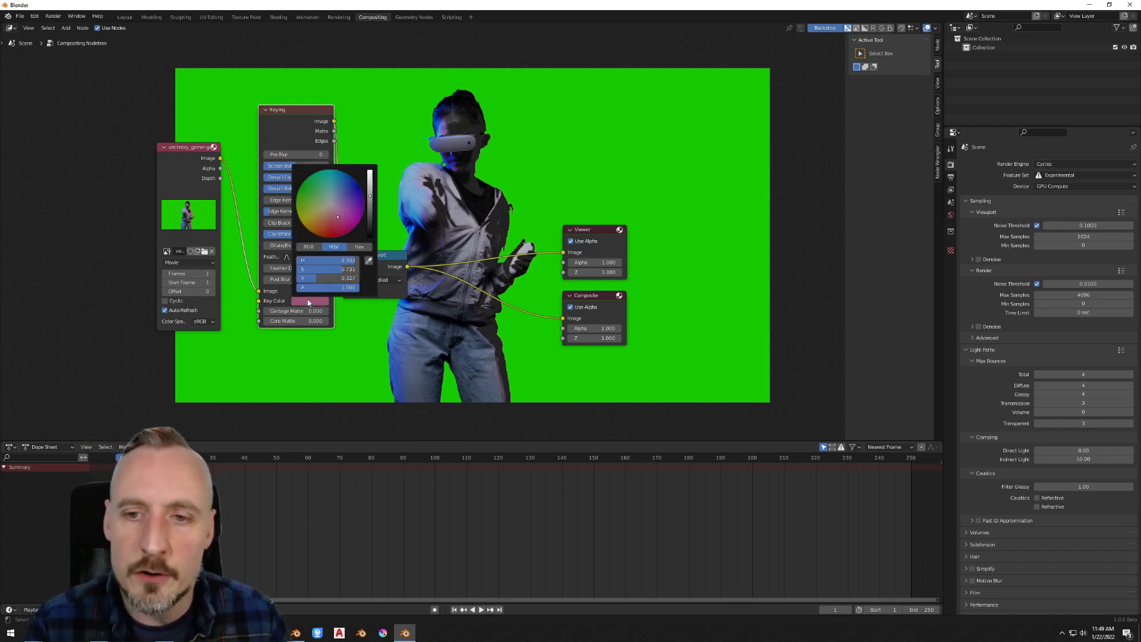
key("Escape")
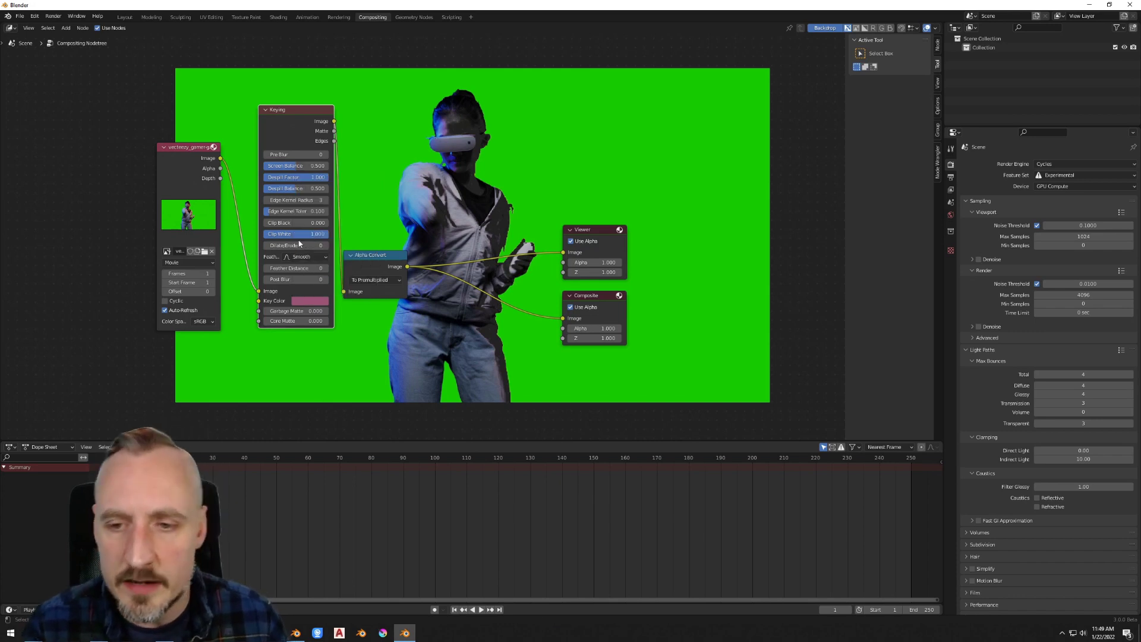
- Replace the pink Key Color with the bright green sampled from the backdrop's green screen
left_click(323, 302)
left_click(369, 263)
left_click(355, 328)
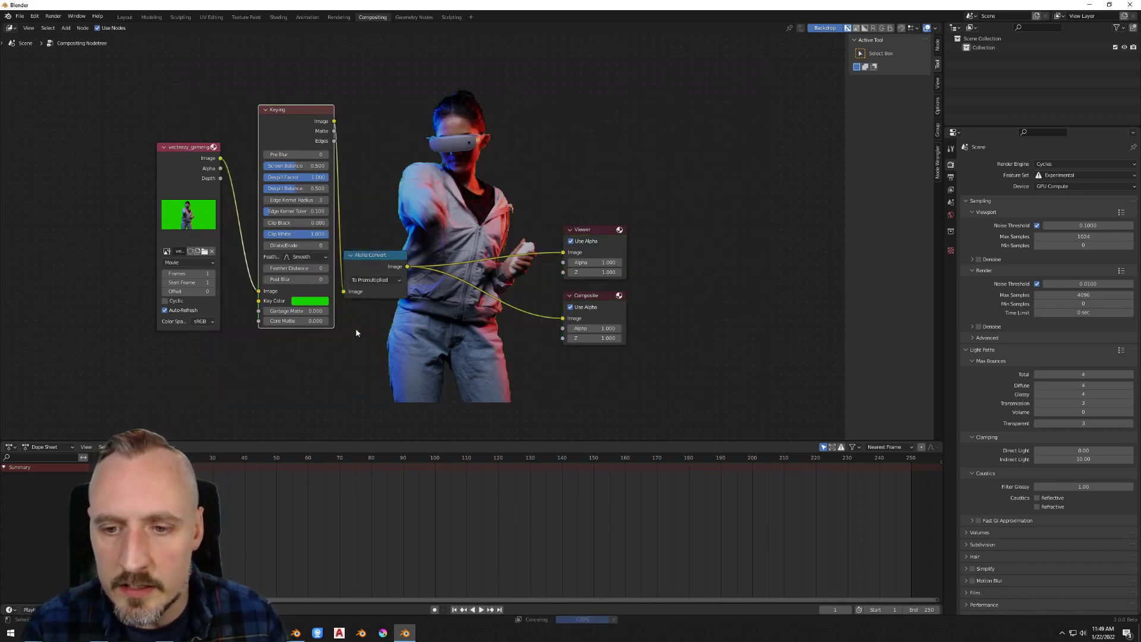
- Move the green screen video node farther away from the Keying node, leaving a wide gap between them
scroll(392, 146, "up", 1)
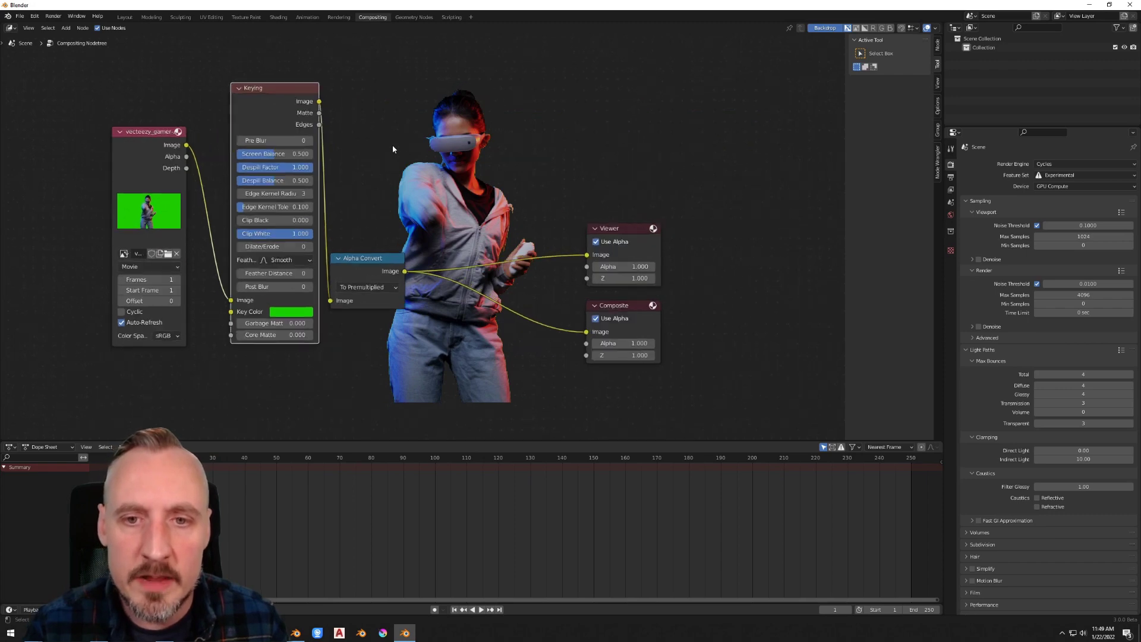
key("alt+v")
key("alt+v")
key("alt+v")
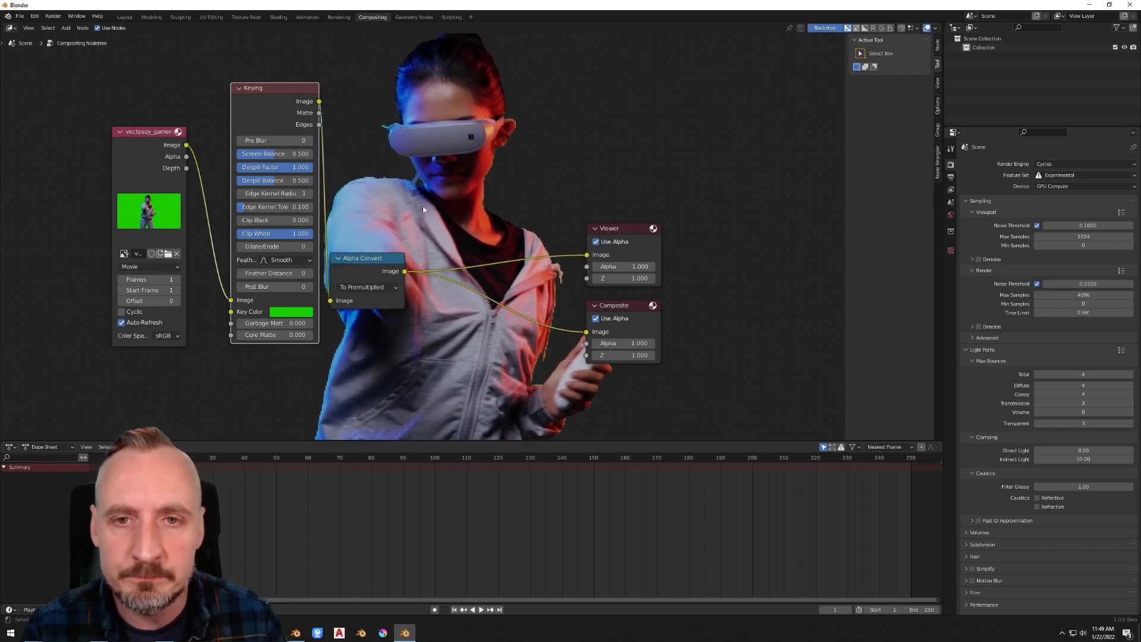
left_click_drag(138, 133, 54, 127)
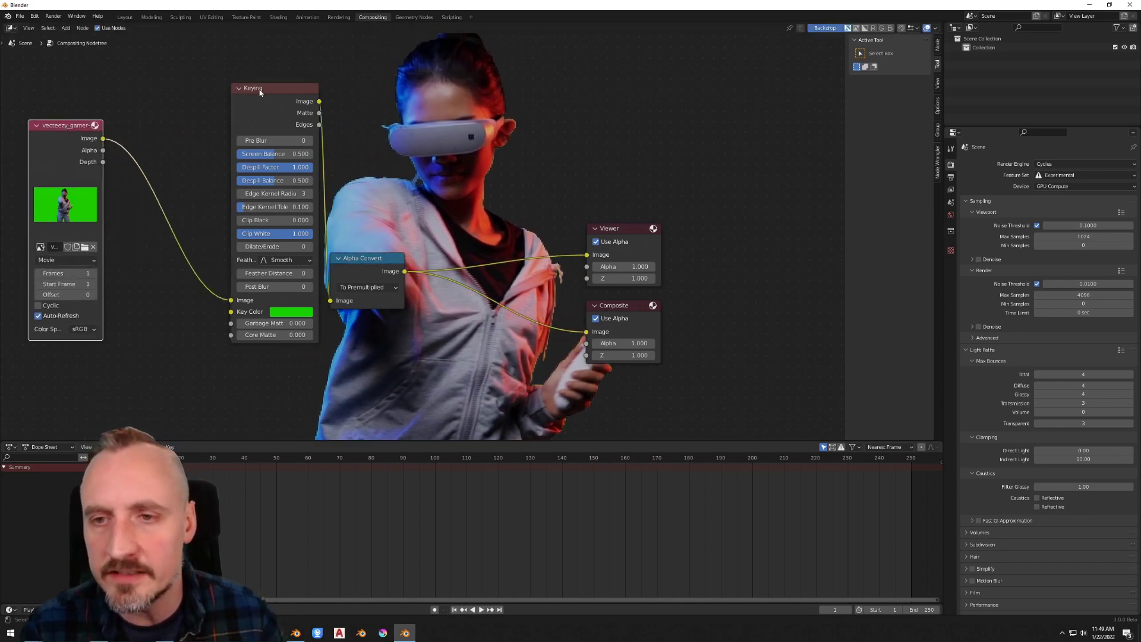
- Space out the Keying, Viewer, Composite and Alpha Convert nodes around the backdrop, and render the current frame to check the key
left_click_drag(262, 84, 205, 98)
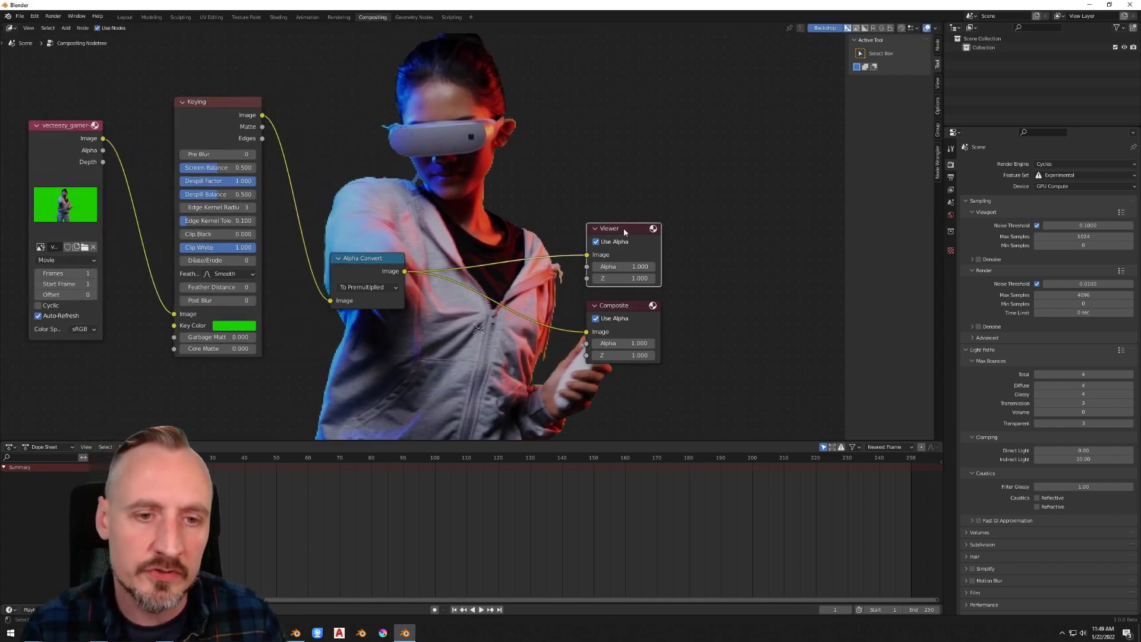
left_click_drag(623, 227, 749, 210)
left_click(633, 307)
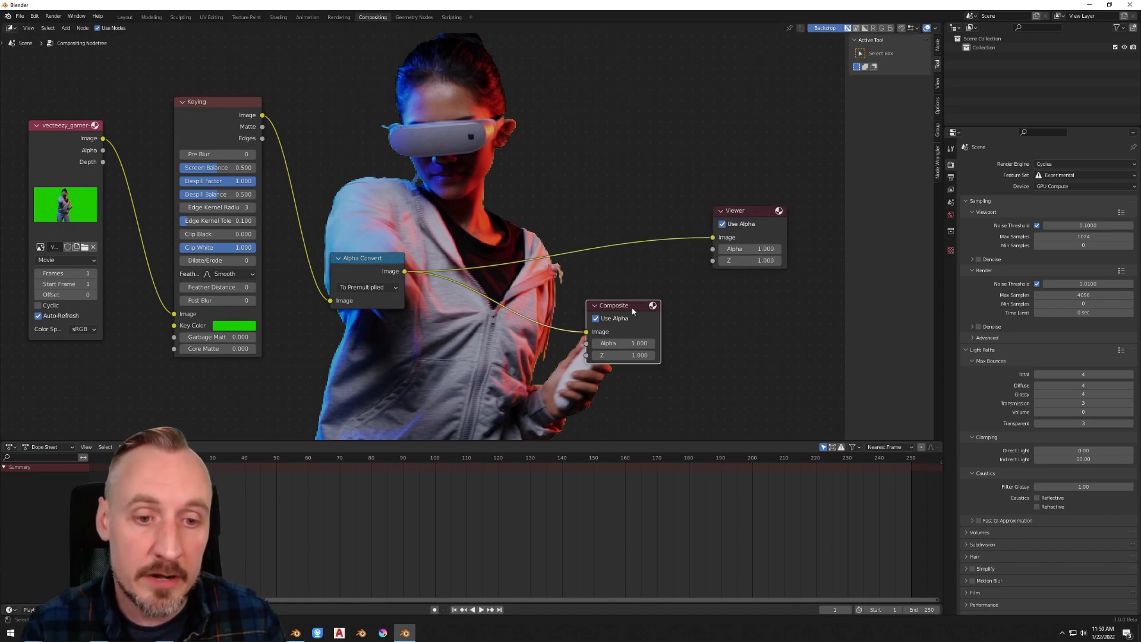
left_click_drag(636, 313, 765, 309)
left_click(380, 262)
left_click_drag(379, 262, 360, 360)
key("F12")
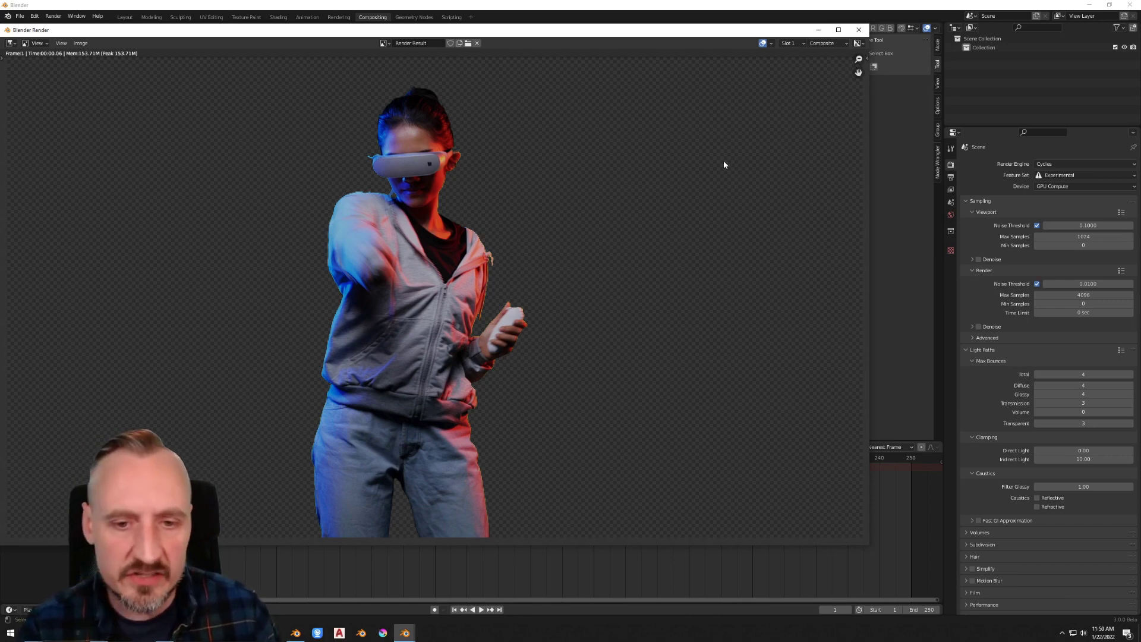
left_click(859, 30)
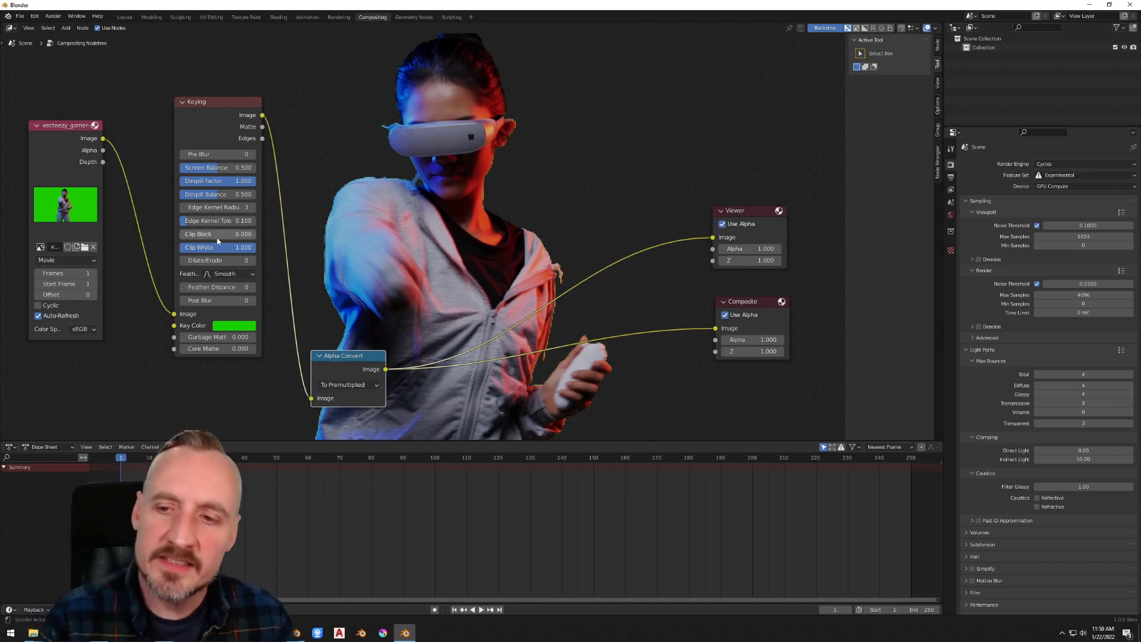
- Try adjusting the Keying node's Clip Black and Clip White values, and undo the change
left_click_drag(217, 234, 256, 248)
key("ctrl+z")
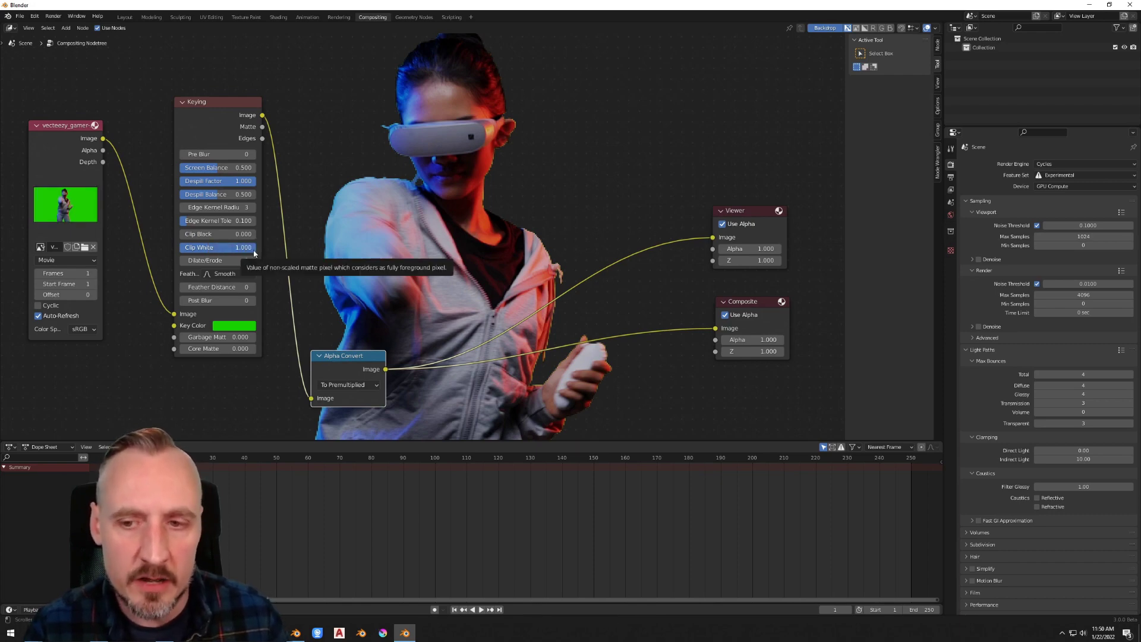
left_click(222, 238)
left_click(215, 249)
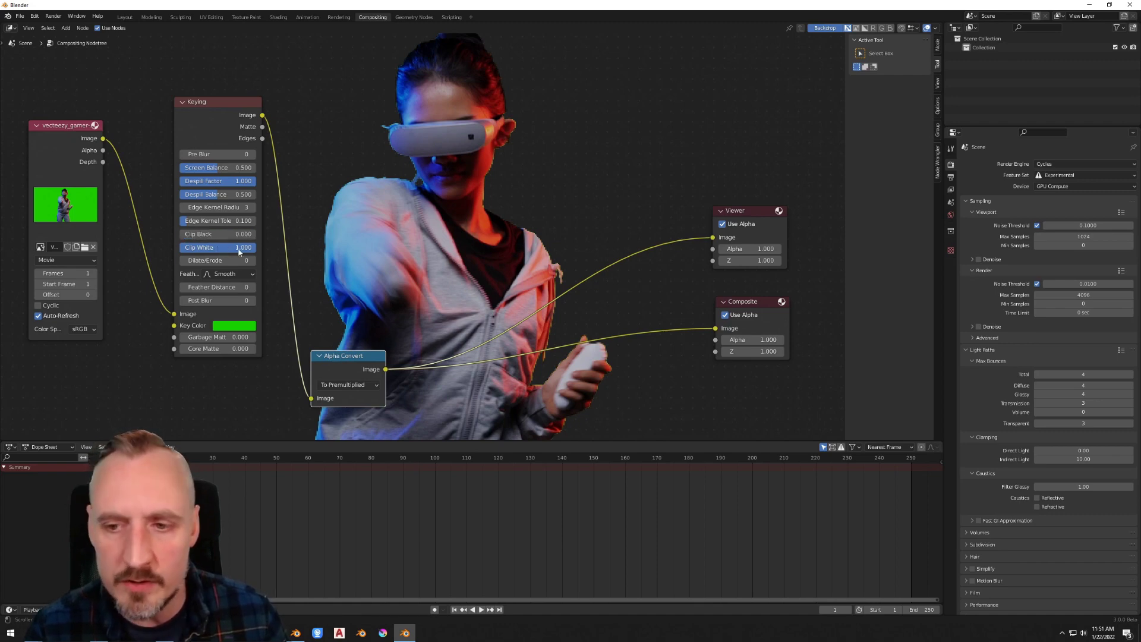
- Set the Keying node's Dilate/Erode to -2 to shrink the matte edge
left_click_drag(232, 257, 202, 260)
left_click_drag(205, 261, 217, 261)
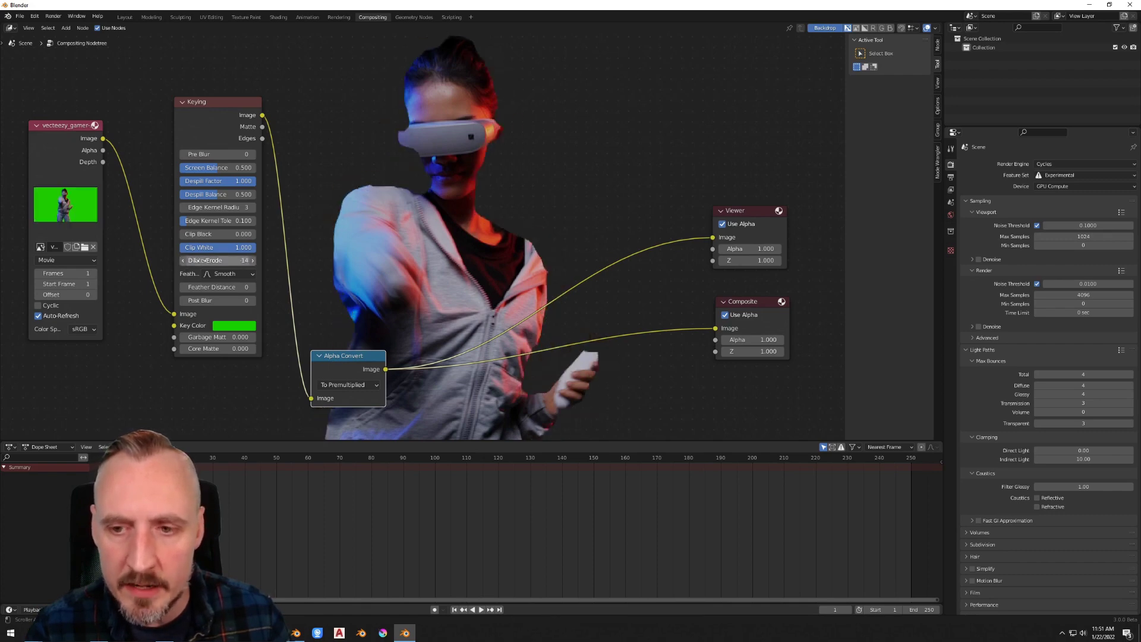
left_click(214, 260)
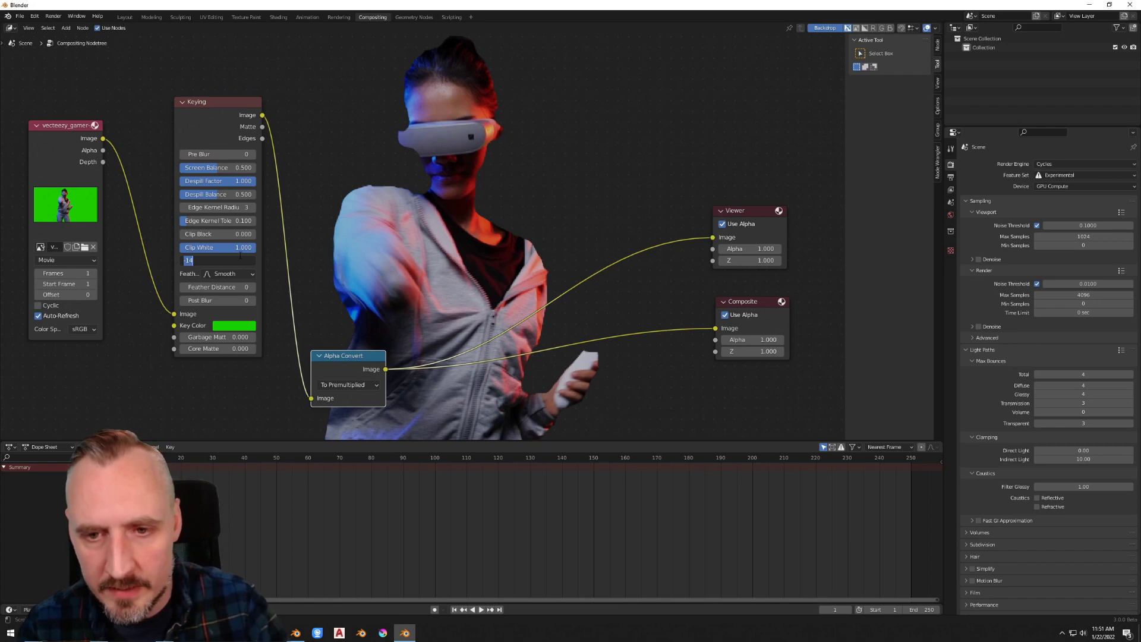
type("-1")
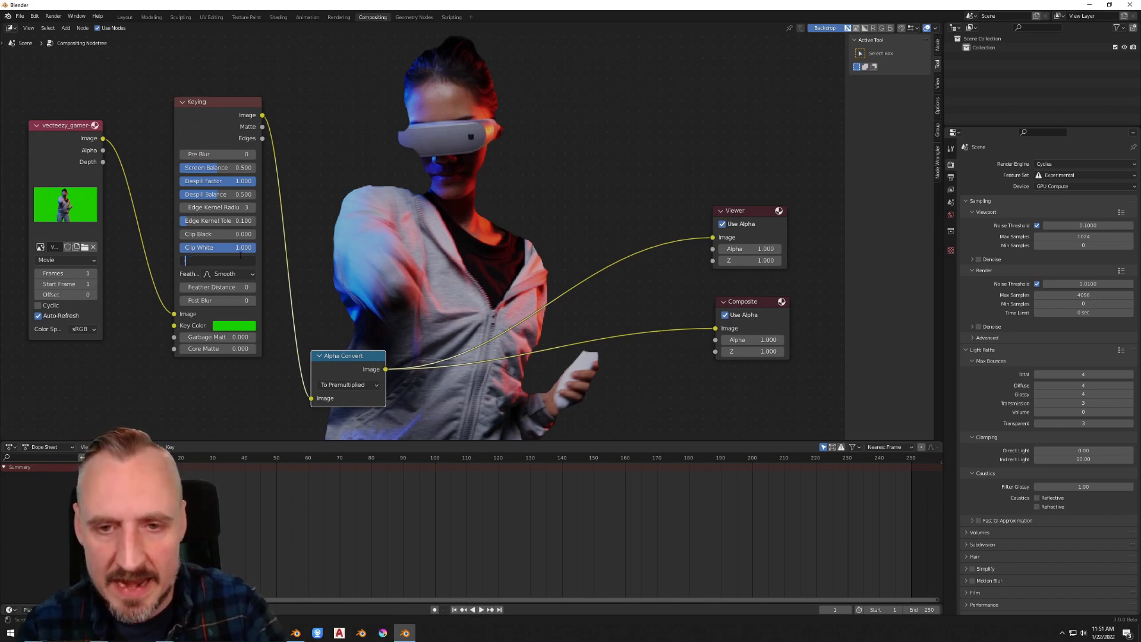
key("Return")
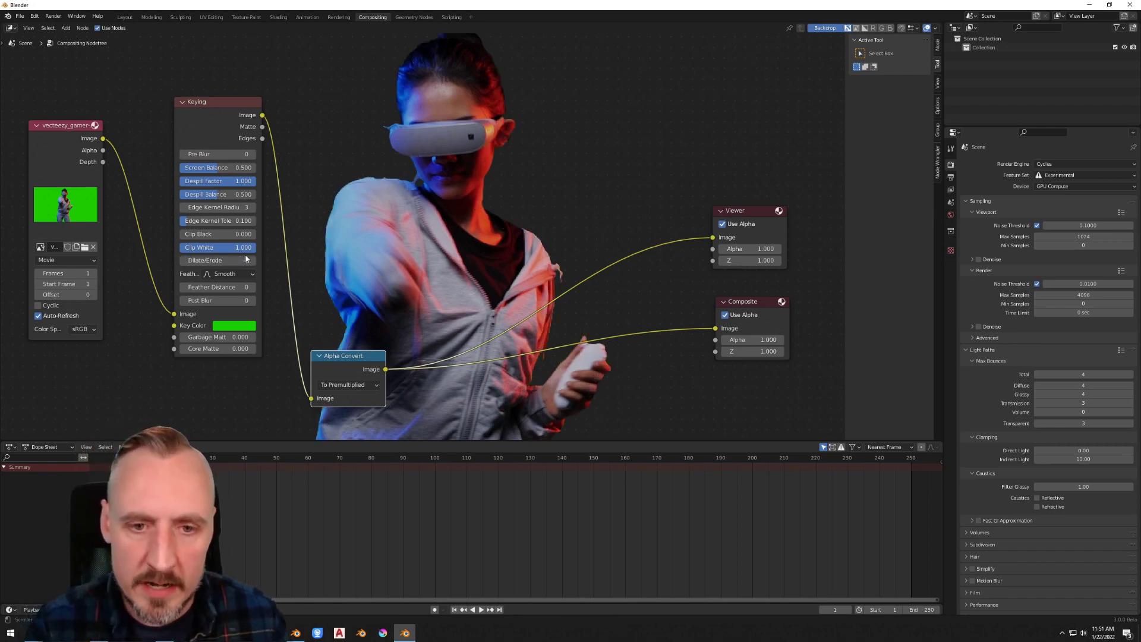
left_click(254, 260)
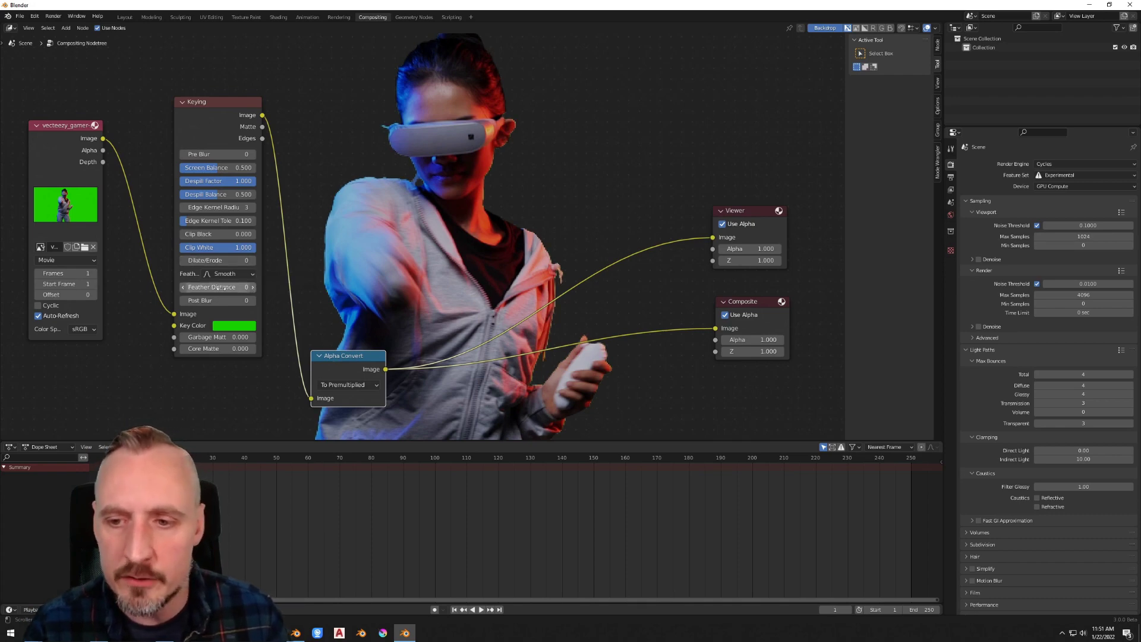
- Set the Keying node's Feather Distance to -7
left_click_drag(219, 287, 235, 287)
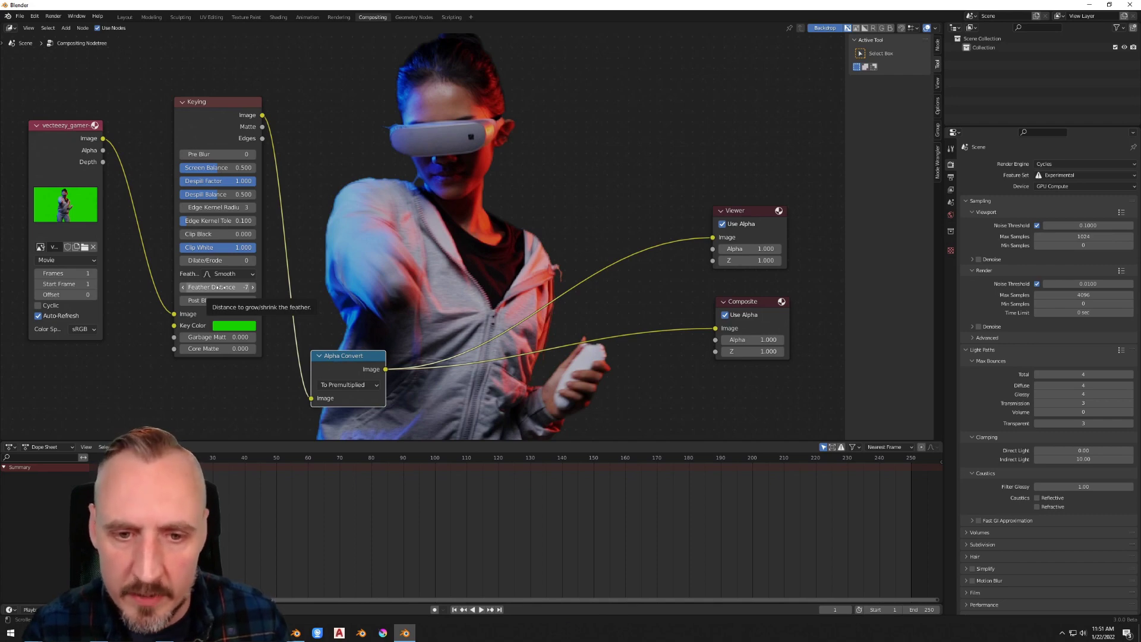
left_click(254, 289)
left_click(253, 289)
left_click(253, 289)
left_click(254, 289)
left_click(253, 289)
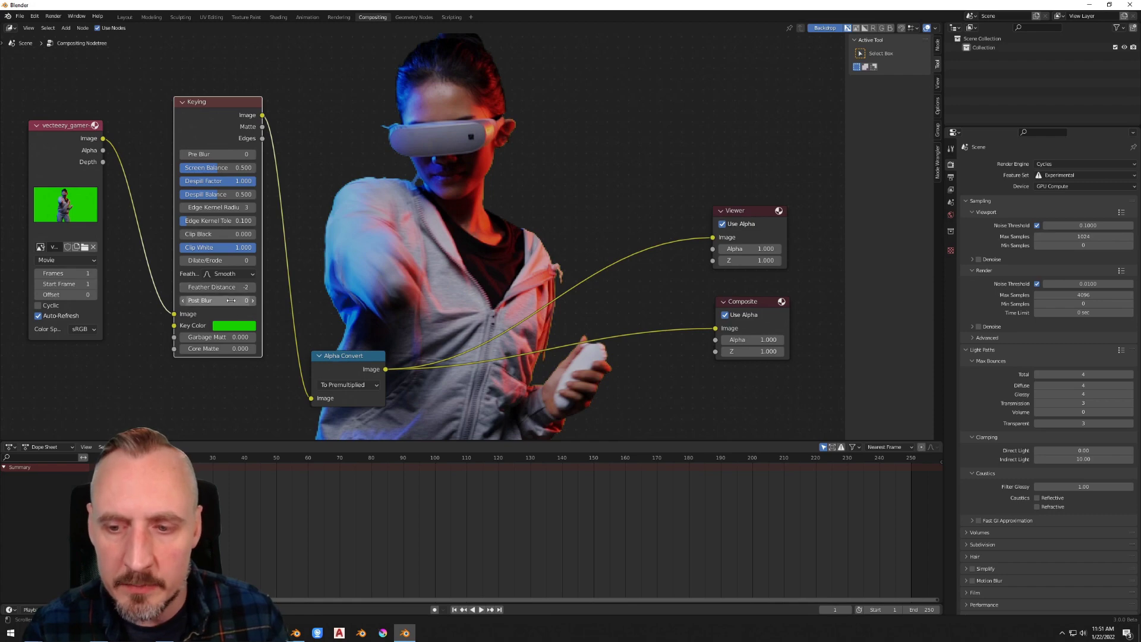
- Set the Keying node's Post Blur to 4, and render the current frame to check the refined edges
left_click_drag(231, 300, 245, 300)
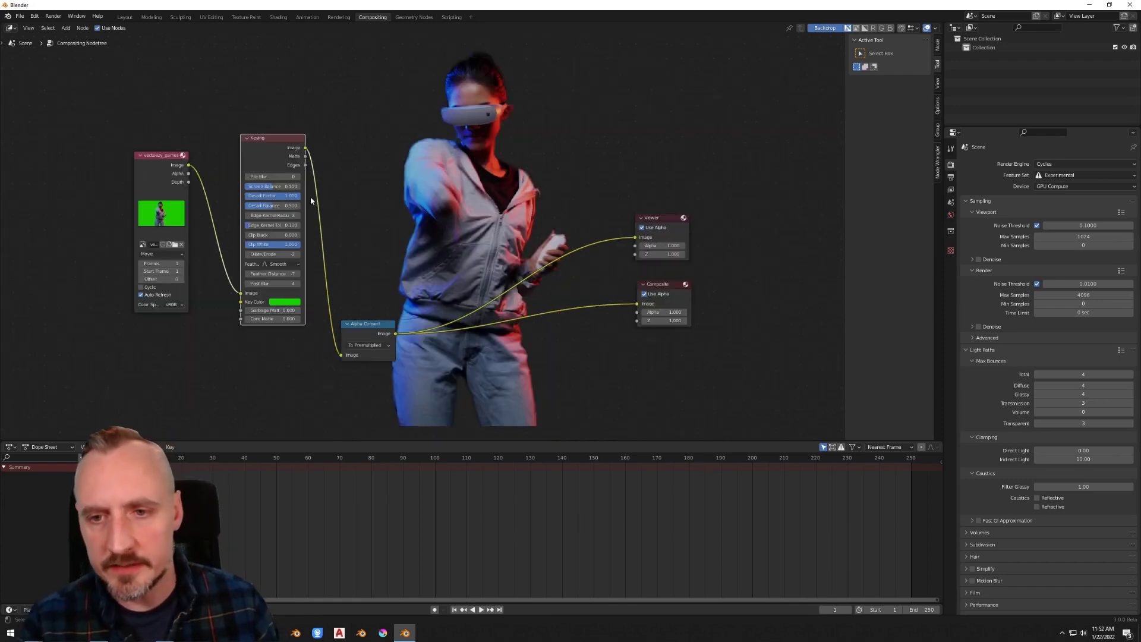
scroll(248, 245, "up", 2)
scroll(249, 242, "up", 2)
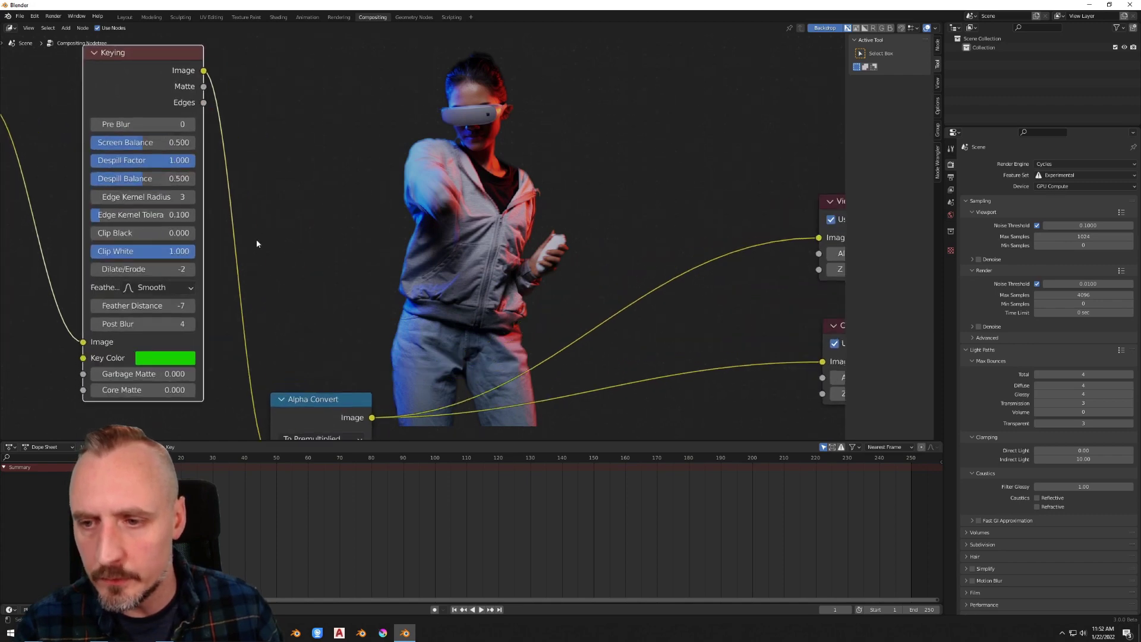
middle_click_drag(256, 241, 273, 198)
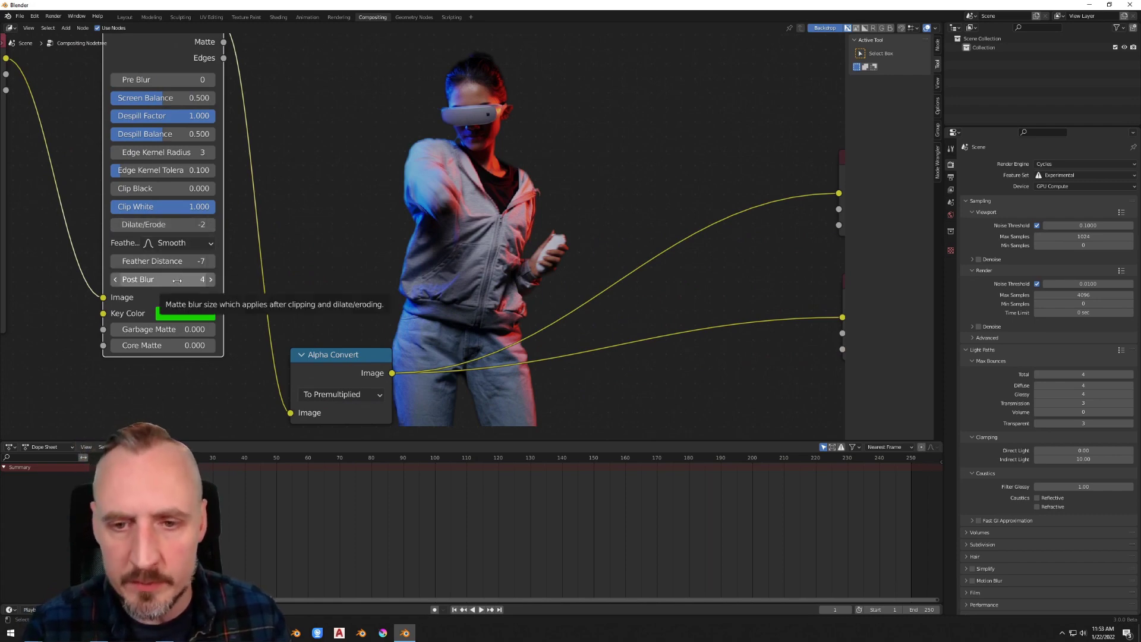
key("F12")
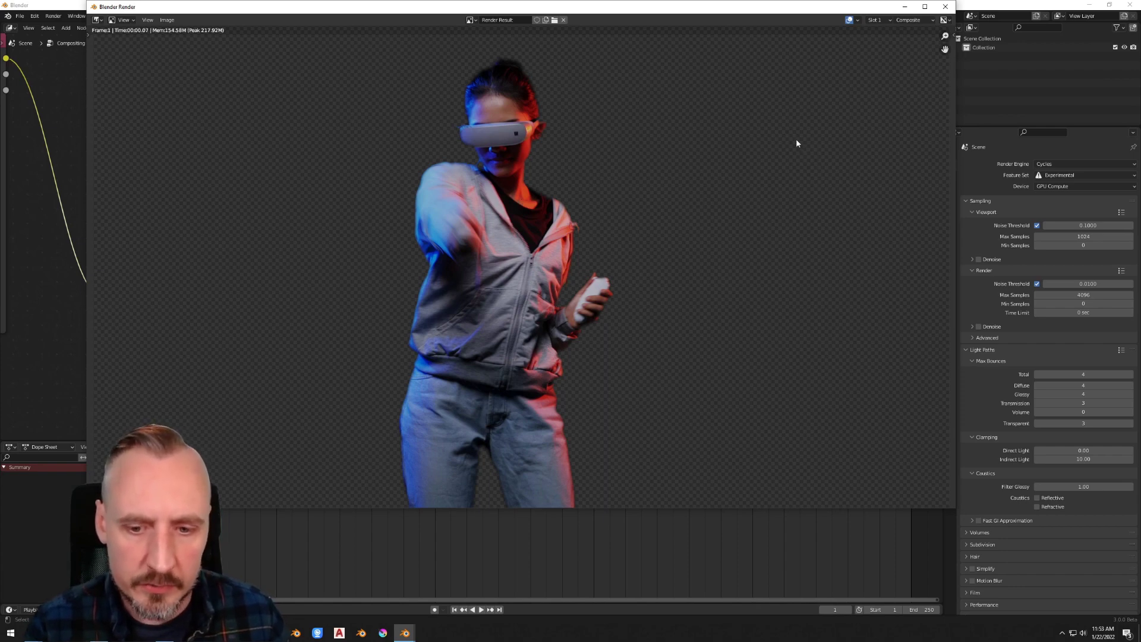
left_click(945, 7)
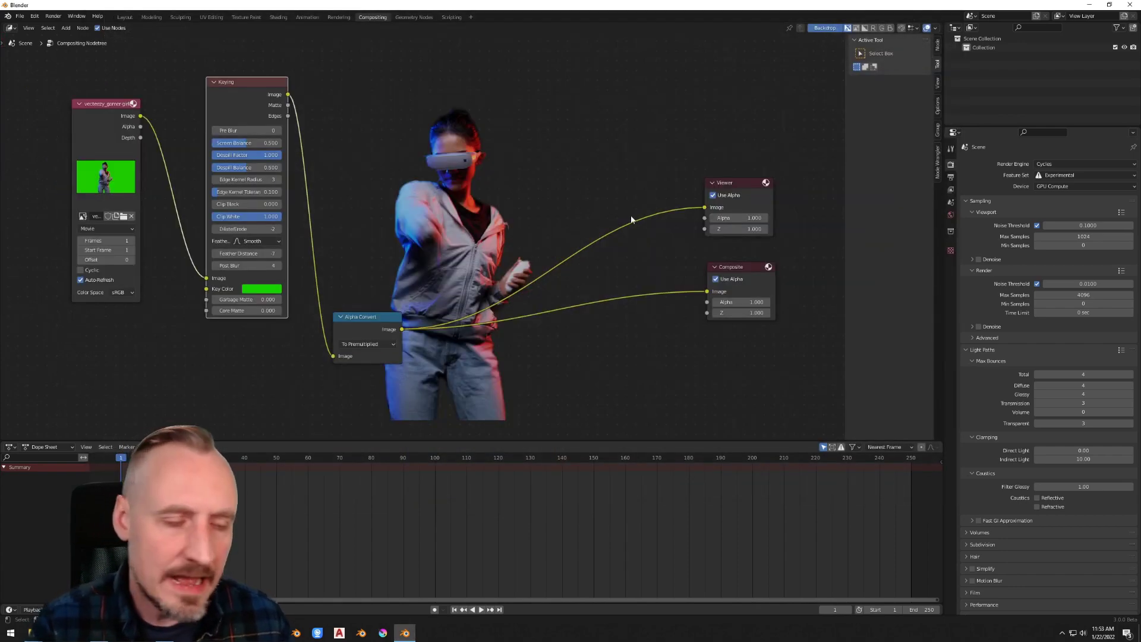
- Set the render output path to a newly created folder on the Desktop
left_click(951, 177)
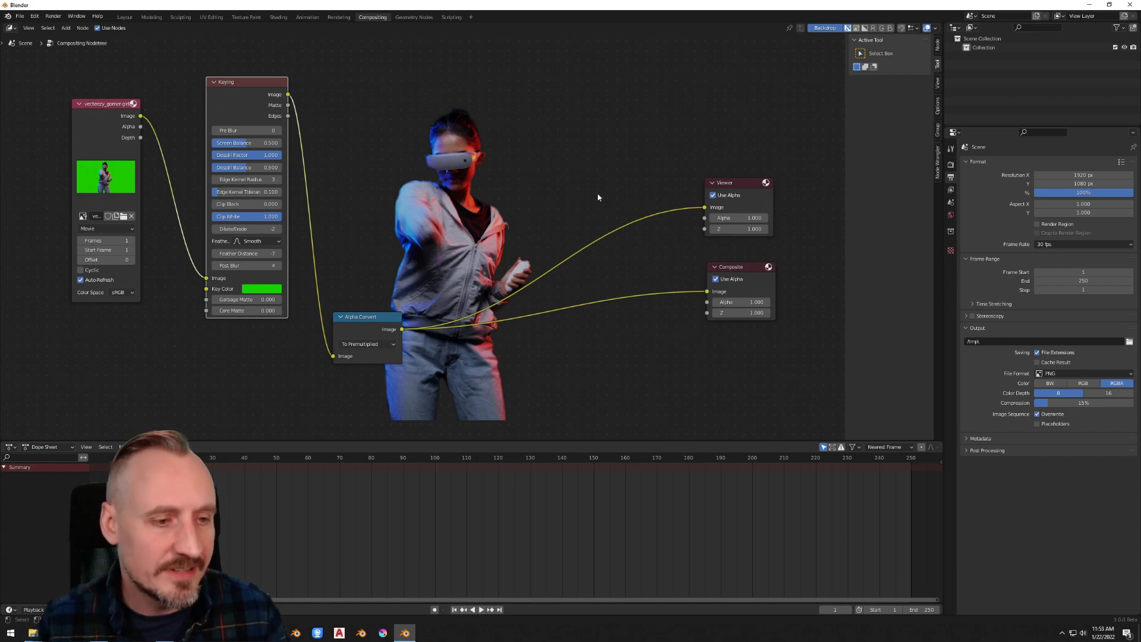
left_click(1129, 342)
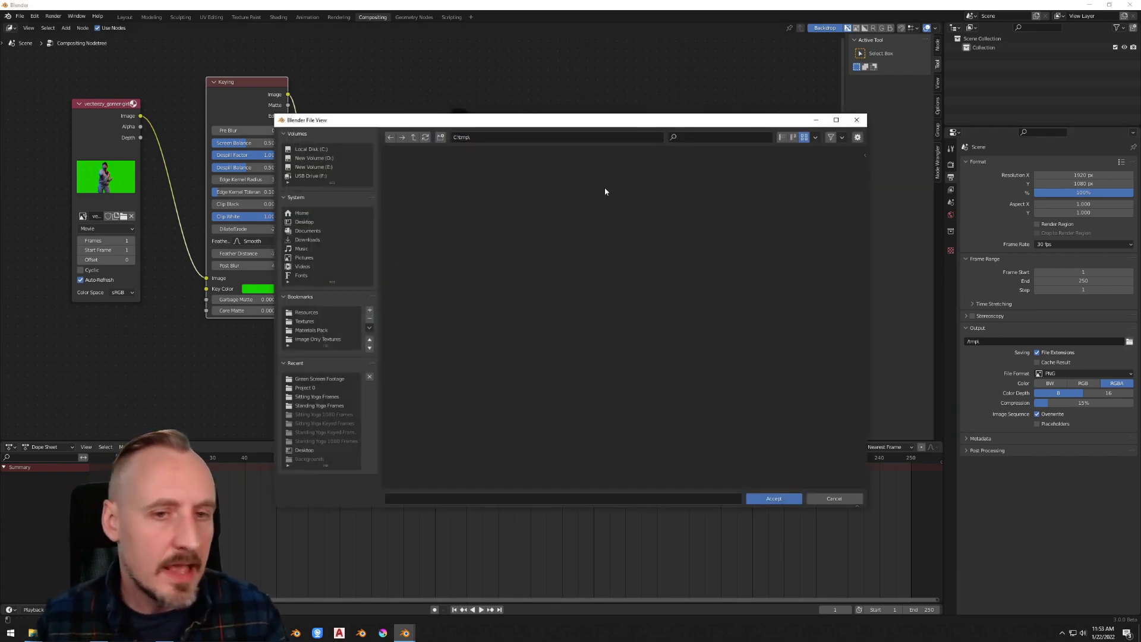
left_click(303, 223)
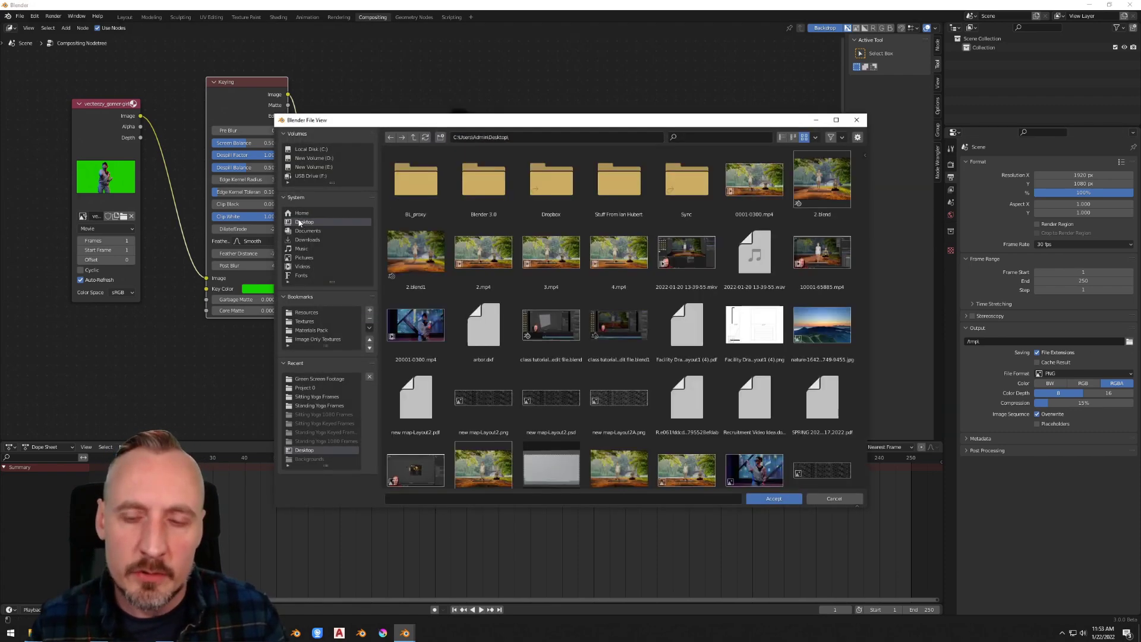
scroll(670, 397, "down", 1)
right_click(657, 356)
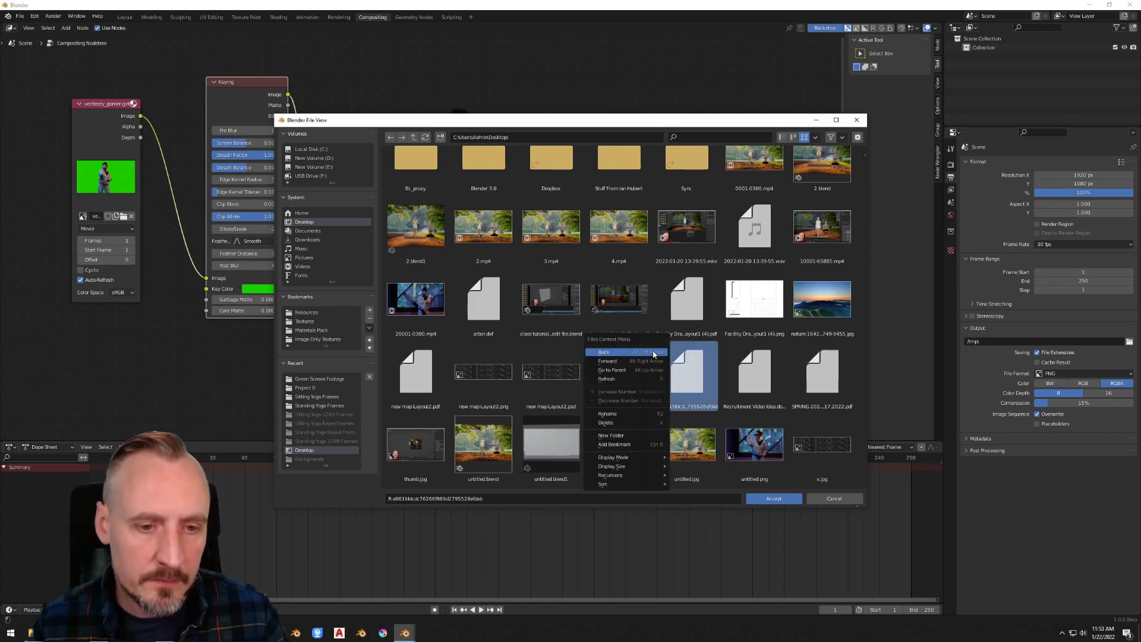
left_click(643, 436)
left_click(774, 498)
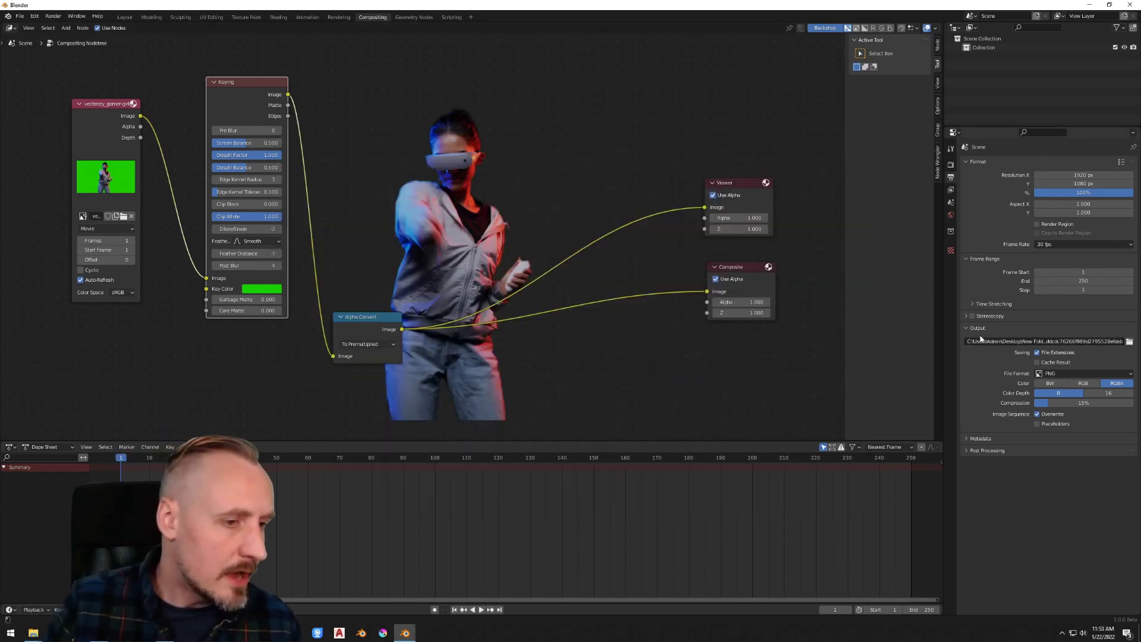
- Try TIFF with compression None as the output file format, and return the format to PNG
left_click(1076, 374)
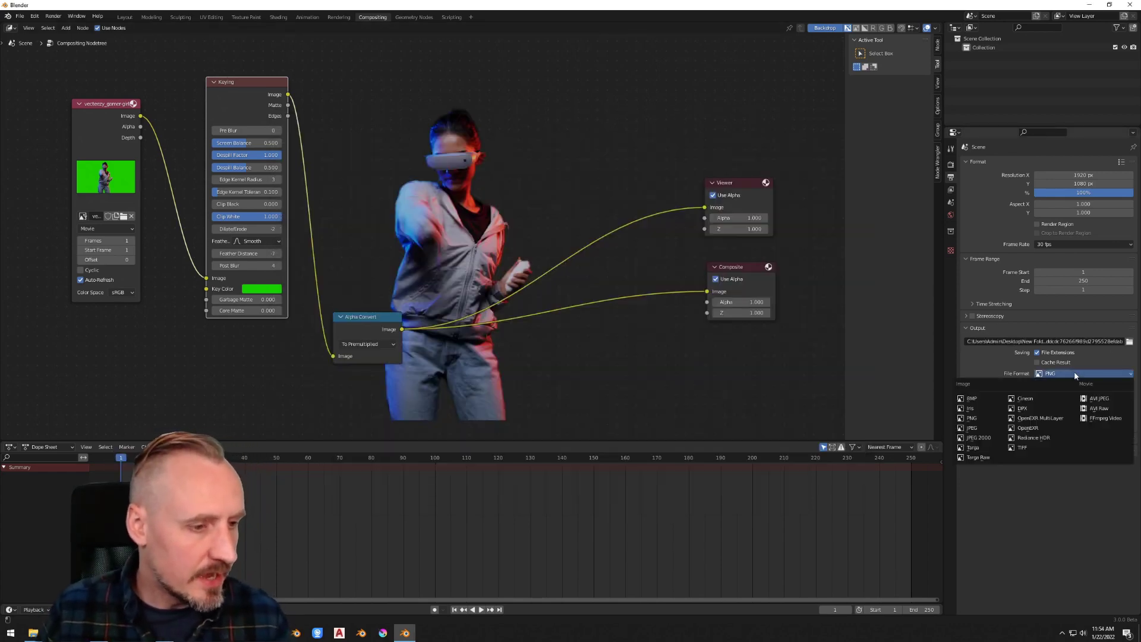
left_click(1034, 448)
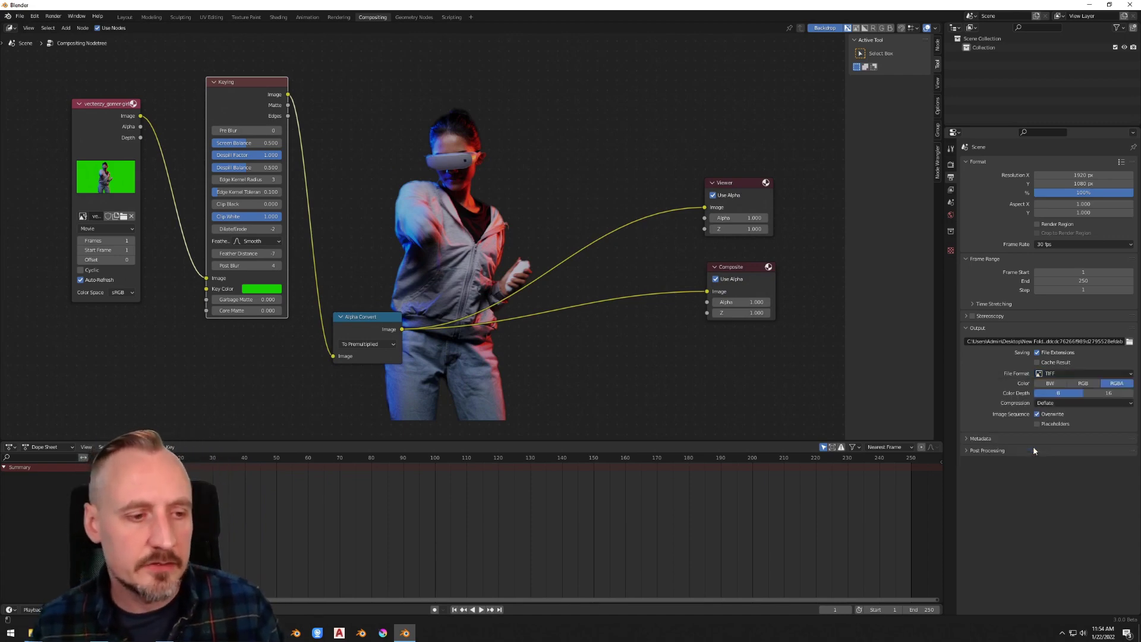
left_click(1059, 404)
left_click(1049, 415)
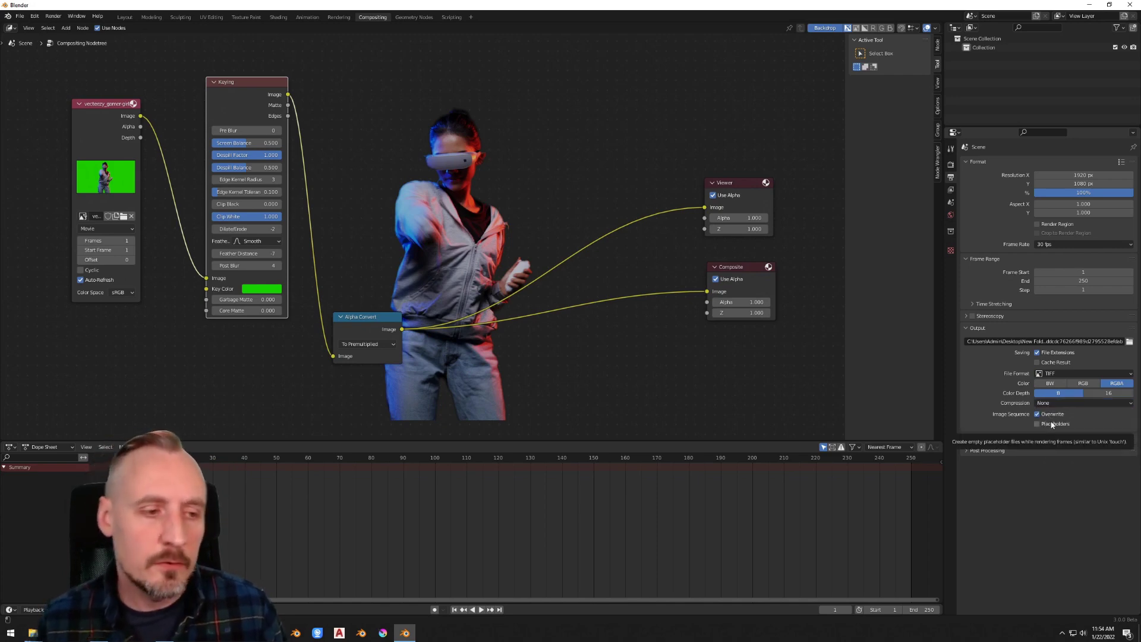
left_click(1112, 375)
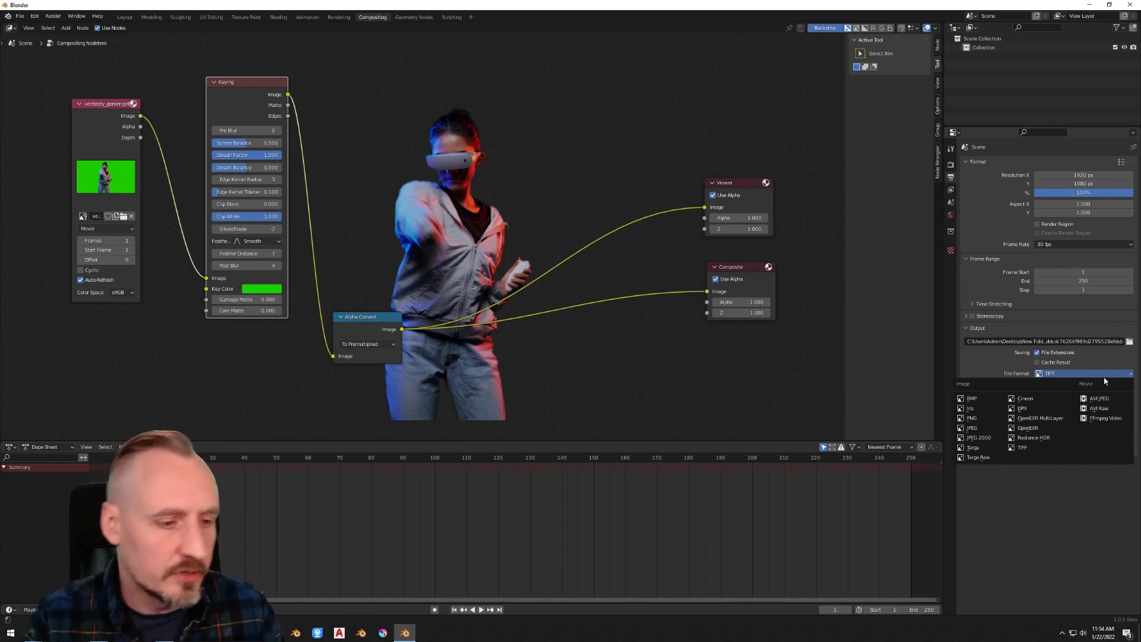
left_click(982, 418)
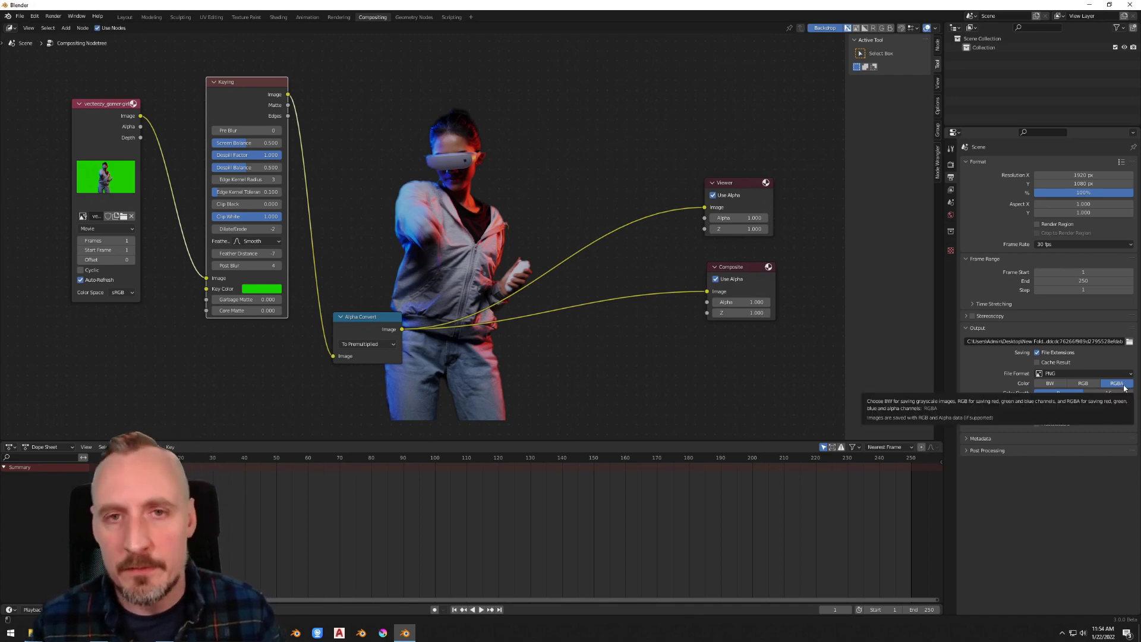
- Scrub the timeline to frame 183 to check whether the keyed video moves
middle_click_drag(602, 365, 591, 389)
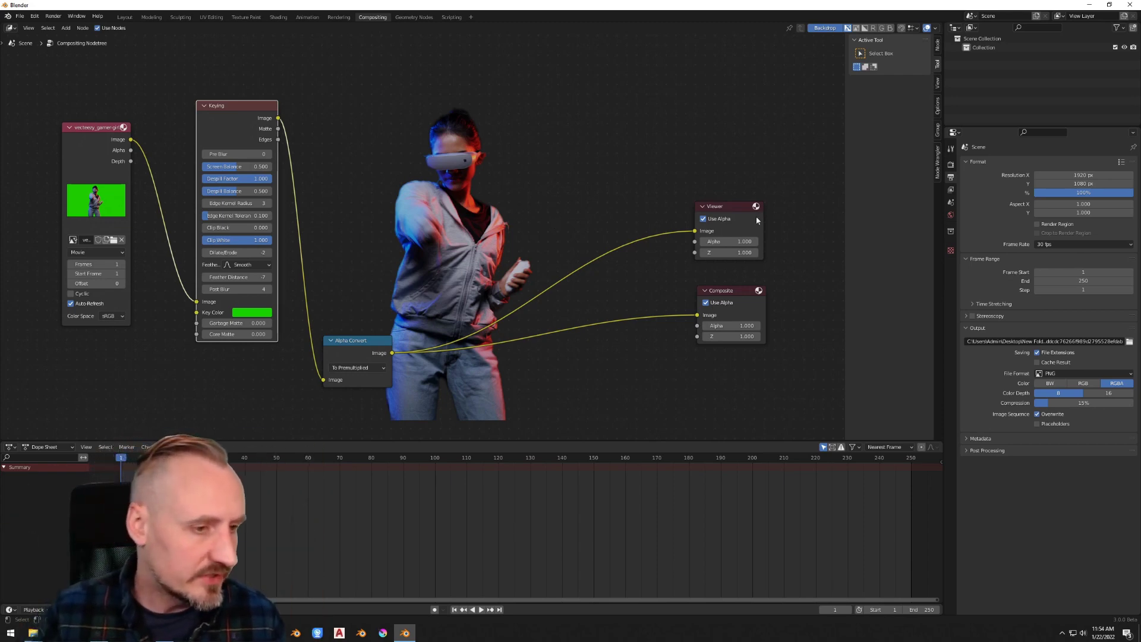
scroll(499, 526, "down", 4)
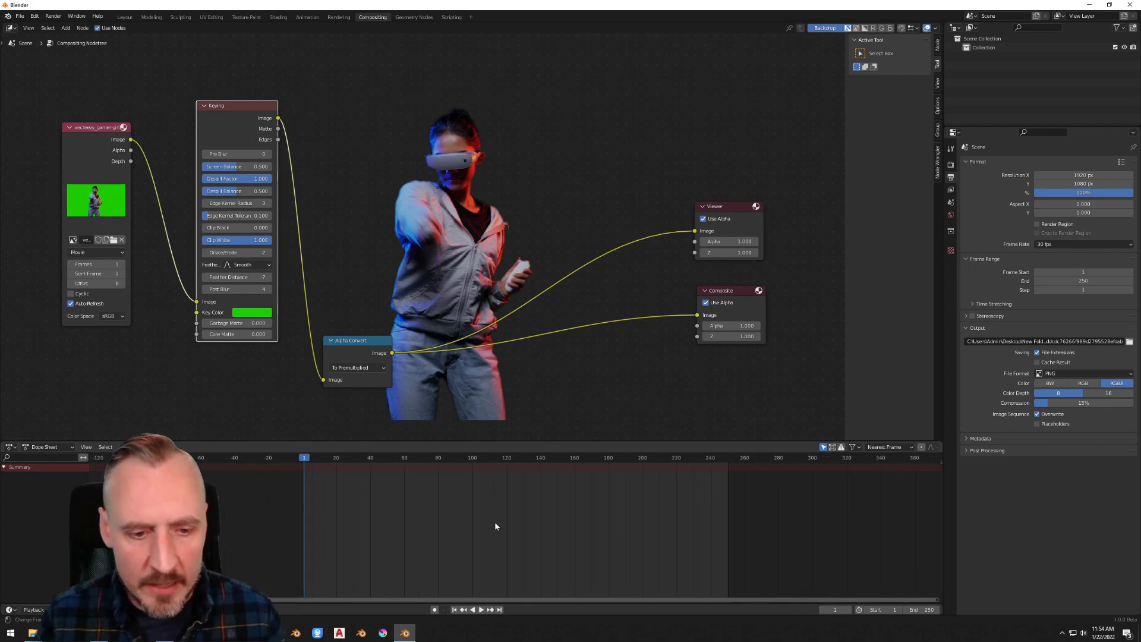
left_click(1083, 280)
key("Escape")
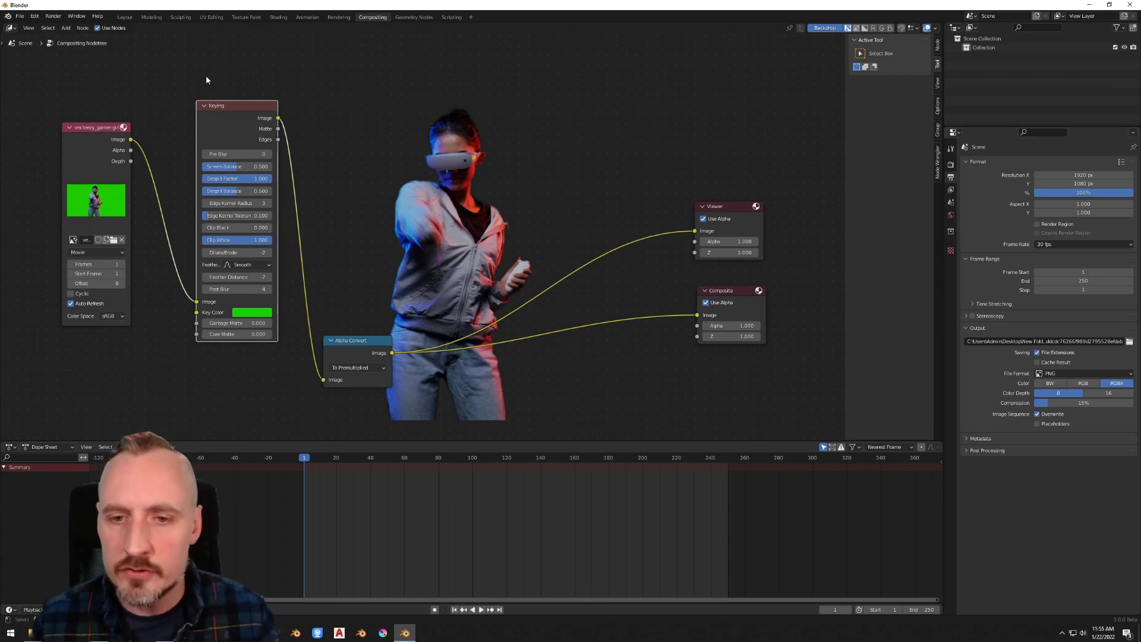
left_click(304, 458)
left_click_drag(304, 459, 613, 459)
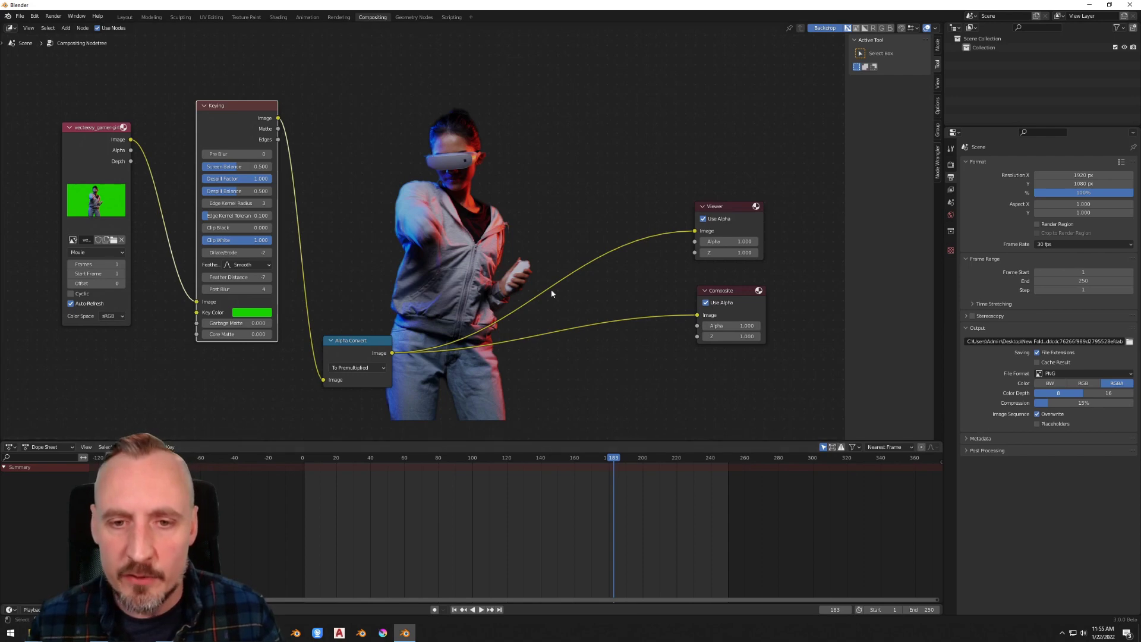
- Set the green screen video node's Frames to 250
middle_click_drag(551, 294, 621, 297)
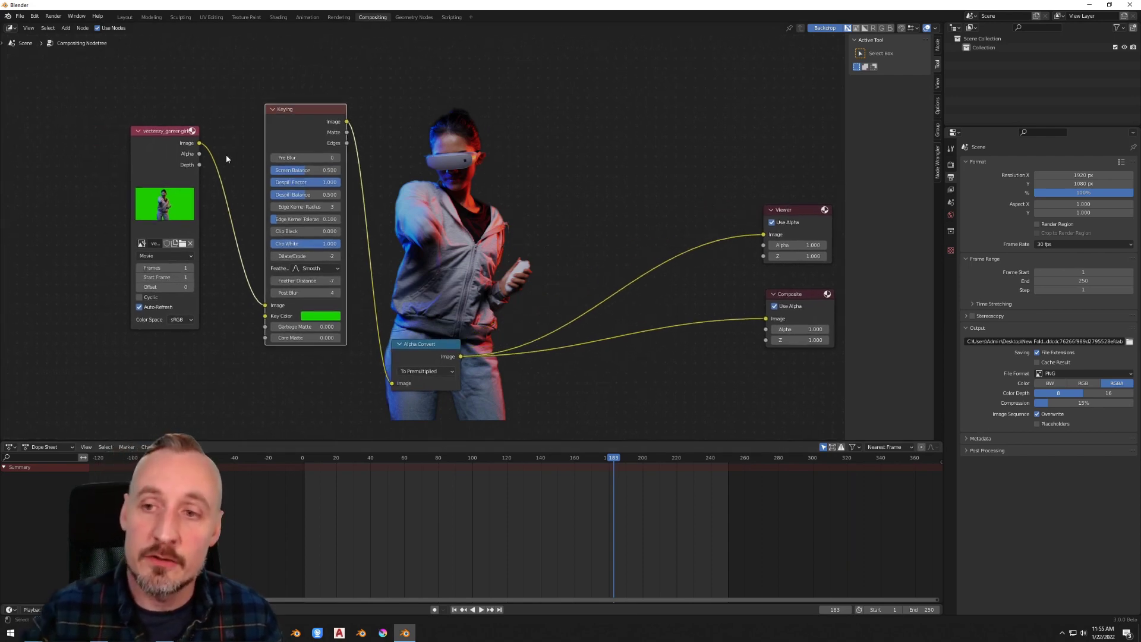
left_click(165, 268)
type("25")
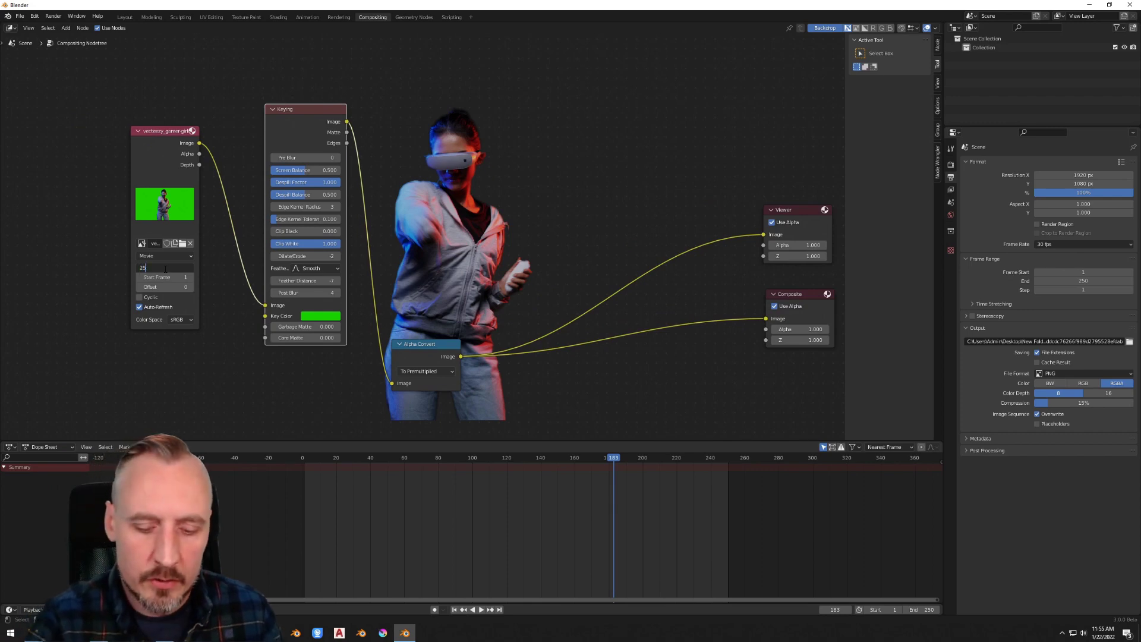
type("0")
key("Return")
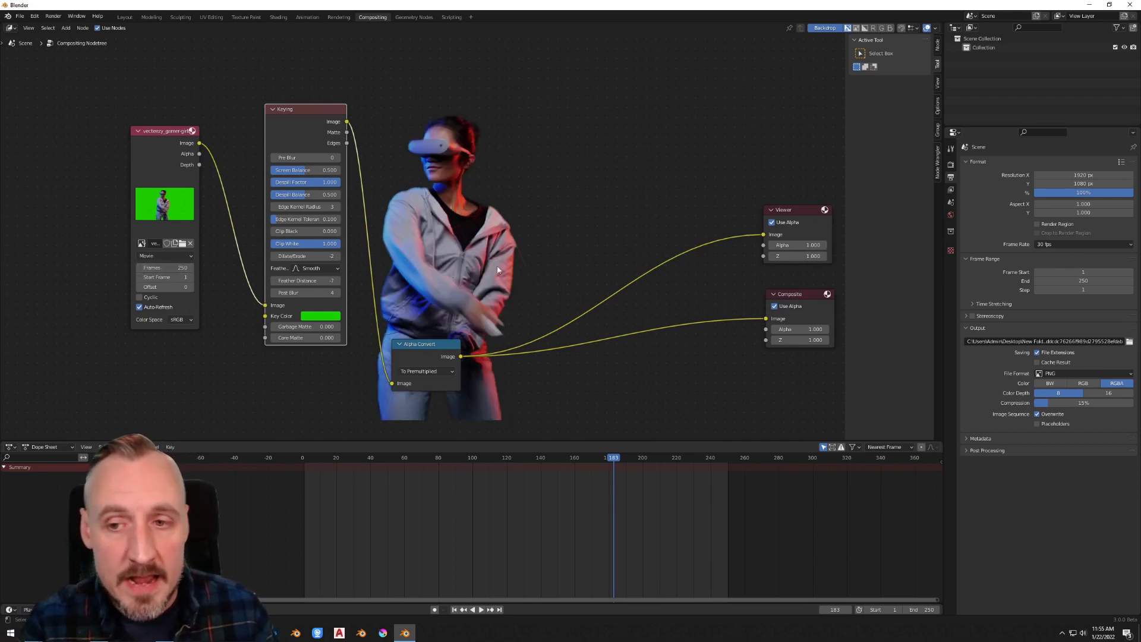
- Preview the keyed video by scrubbing back to frame 48 and on to frame 29
left_click_drag(613, 458, 384, 468)
key("space")
key("space")
middle_click_drag(331, 387, 272, 392)
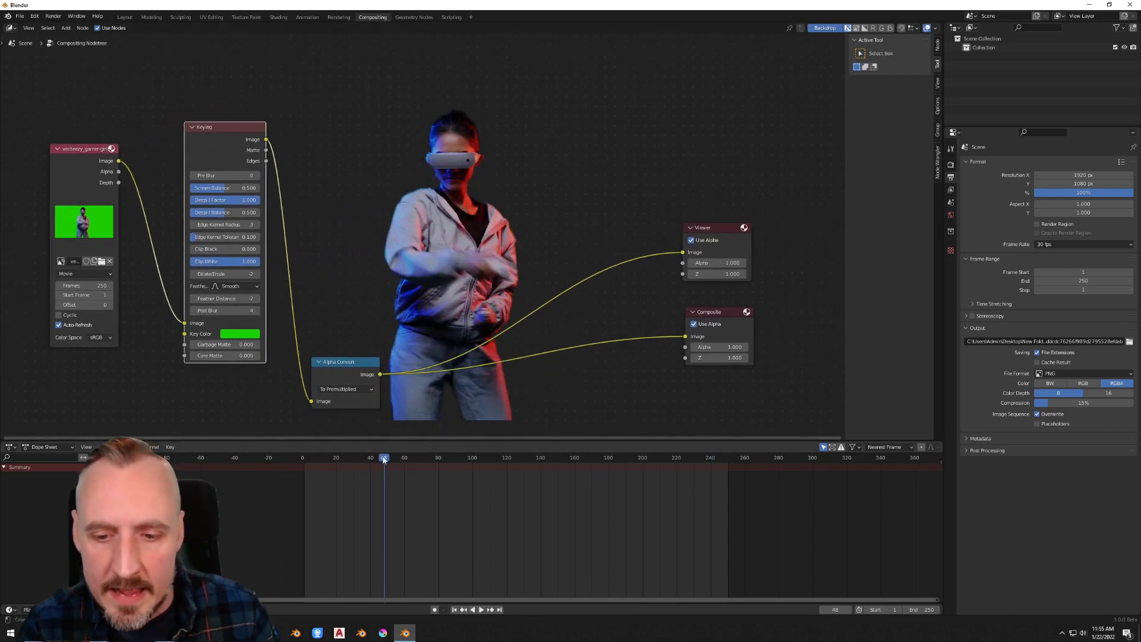
left_click_drag(384, 459, 353, 461)
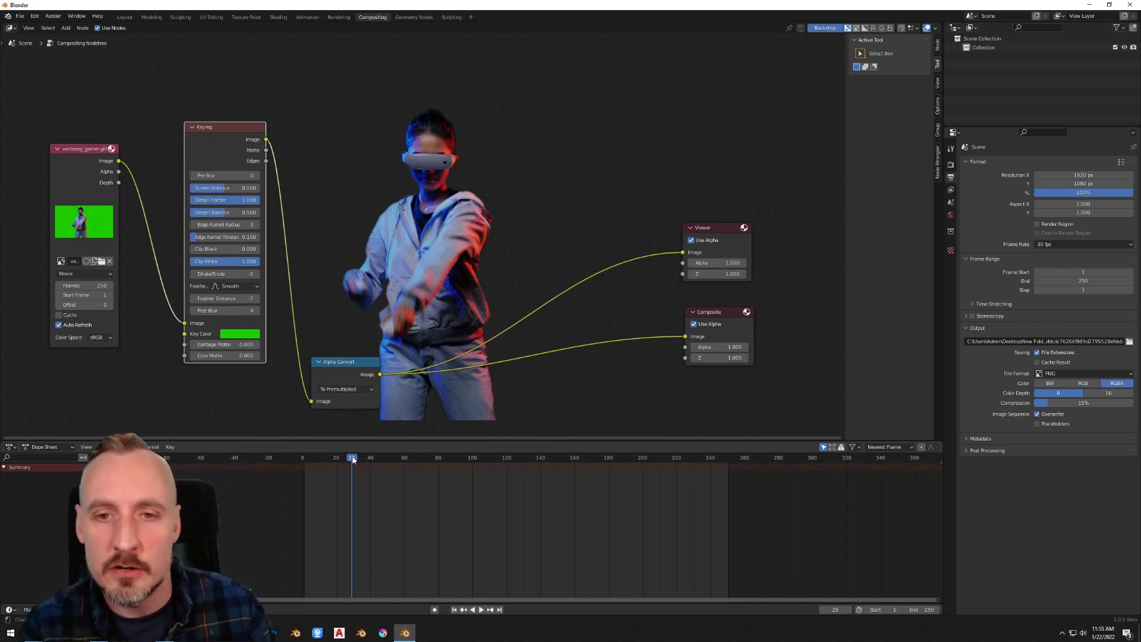
- Render the keyed video as an animation to the PNG image sequence
left_click(53, 16)
left_click(72, 37)
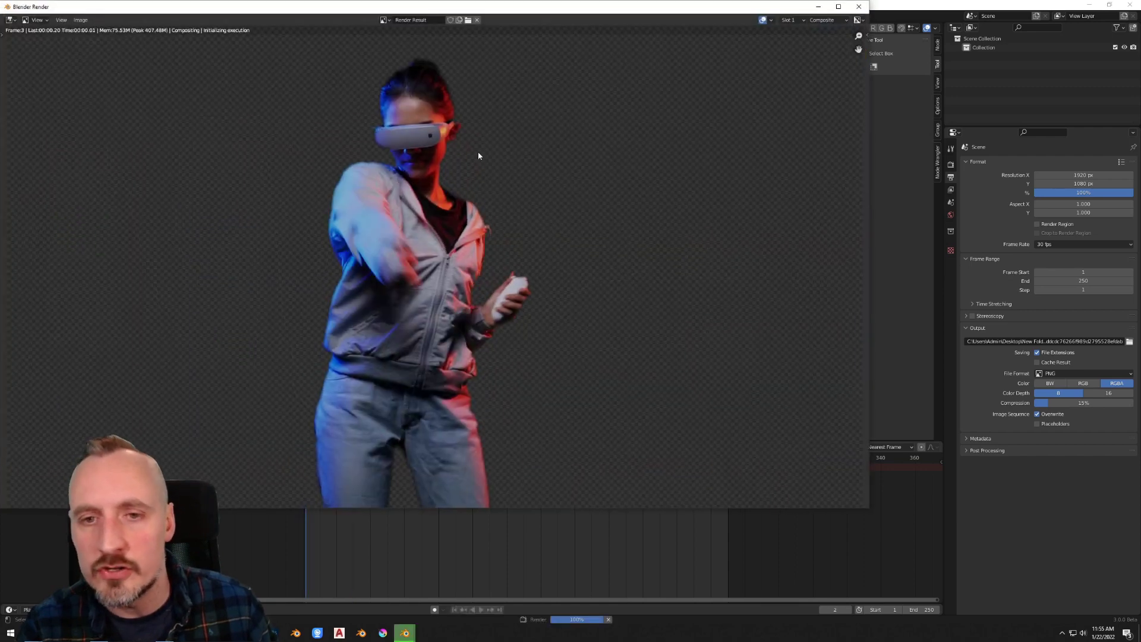